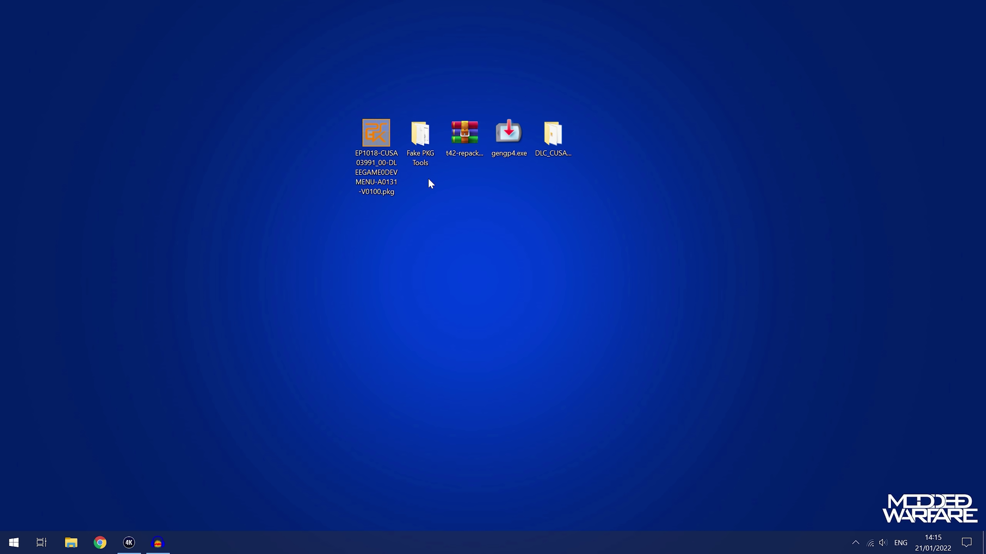
# Step: Select the 6.54 GB EP1018 dev-menu update .pkg on the desktop and view its file info
pyautogui.click(383, 150)
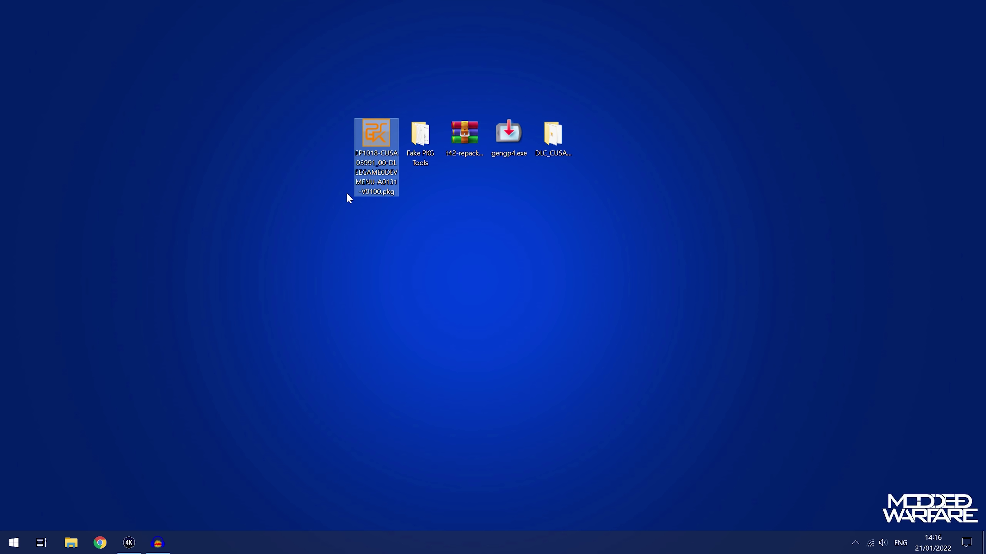
pyautogui.moveTo(392, 188)
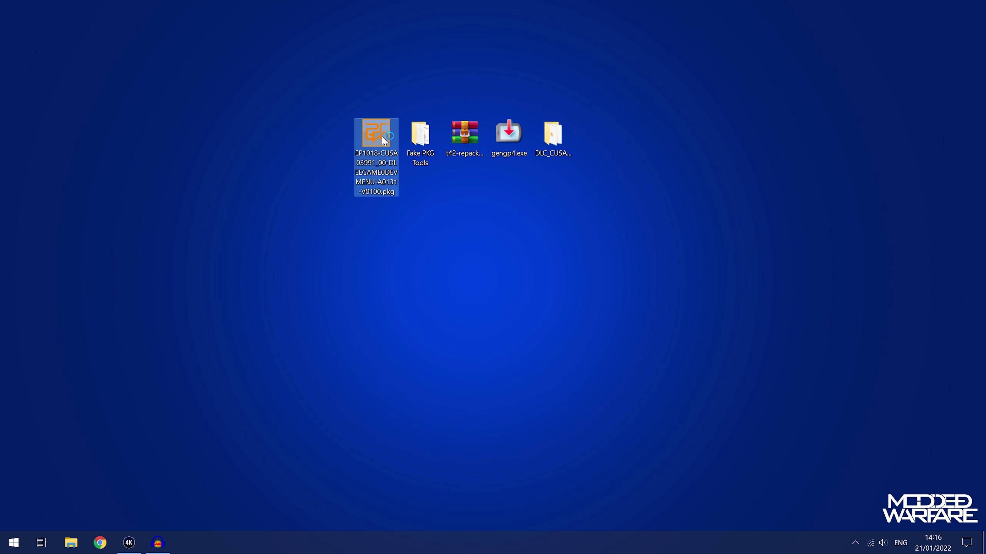
# Step: Open the update pkg in PS4 Package Viewer and confirm it is a v01.31 EU patch with TITLE_ID CUSA03991
pyautogui.press('Return')
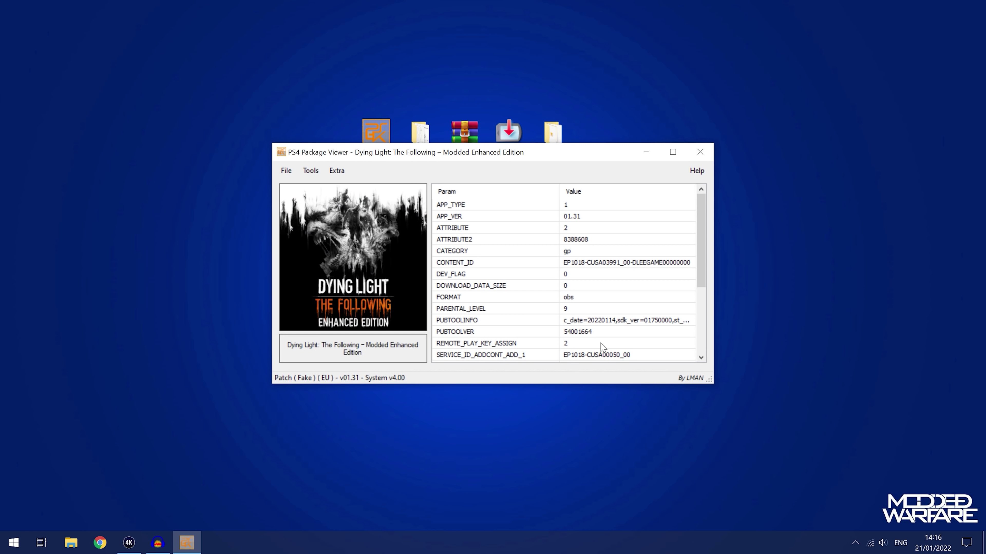
pyautogui.moveTo(701, 218); pyautogui.dragTo(710, 278)
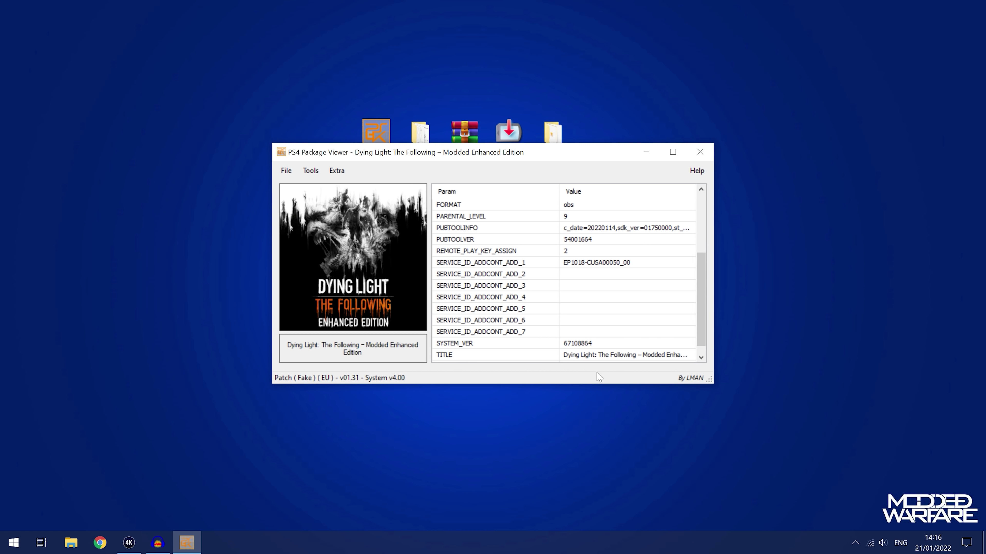
pyautogui.moveTo(702, 300)
pyautogui.mouseDown()
pyautogui.moveTo(703, 268)
pyautogui.moveTo(704, 307)
pyautogui.mouseUp()
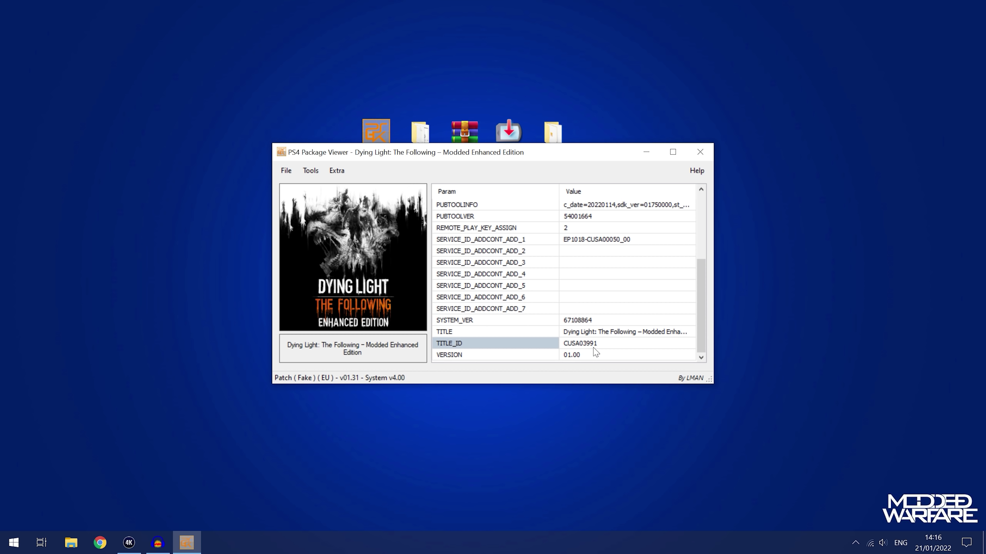
pyautogui.click(618, 344)
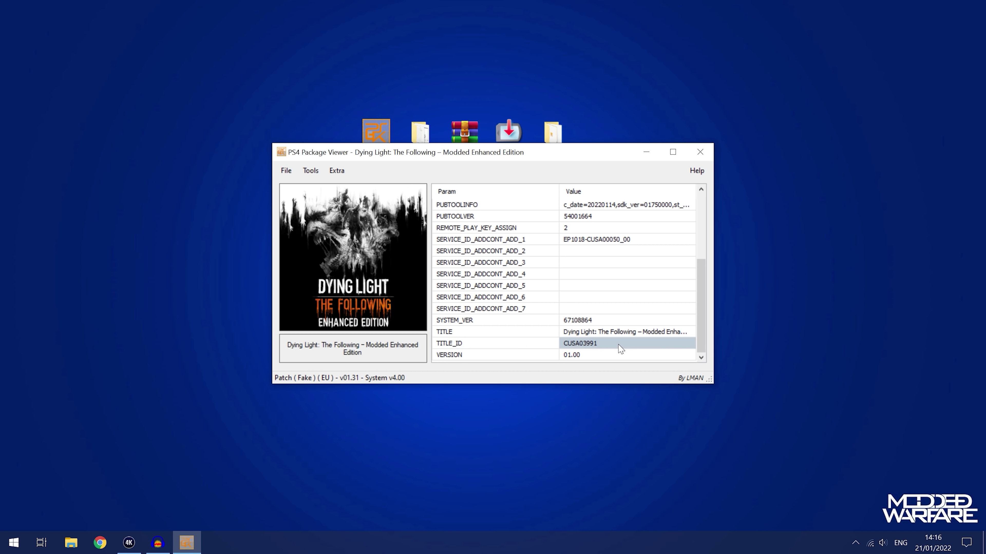
pyautogui.scroll(3, 620, 347)
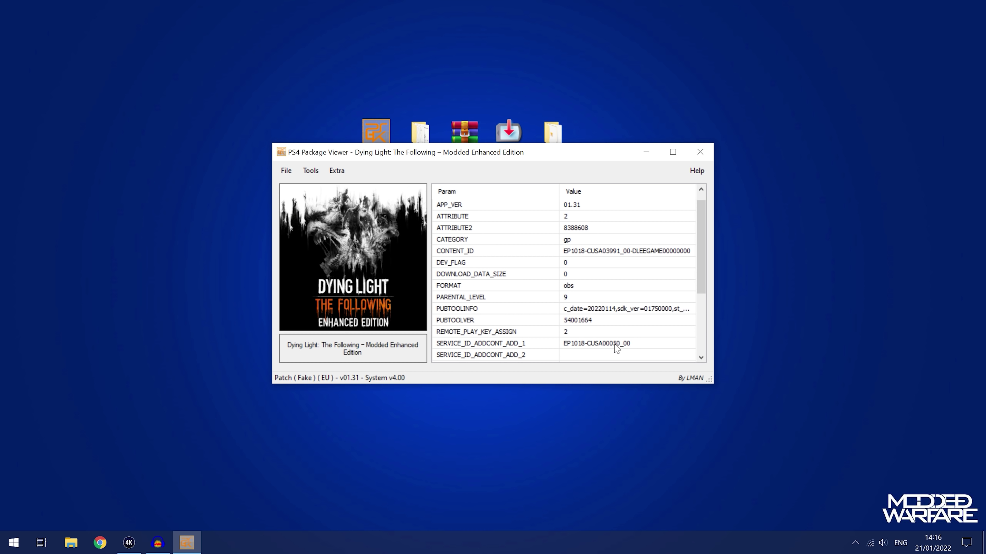
pyautogui.scroll(-3, 617, 348)
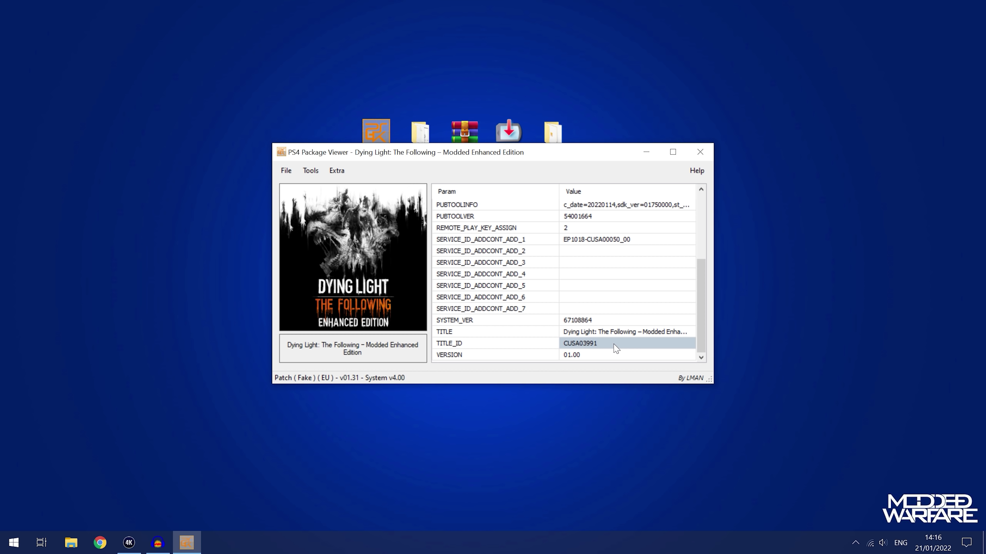
pyautogui.scroll(3, 608, 308)
pyautogui.scroll(-3, 609, 309)
pyautogui.scroll(3, 608, 308)
pyautogui.scroll(-3, 609, 309)
# Step: Close the package viewer, then review the 28 EP1018 PKG files in DLC_CUSA03991 and close that folder
pyautogui.click(700, 152)
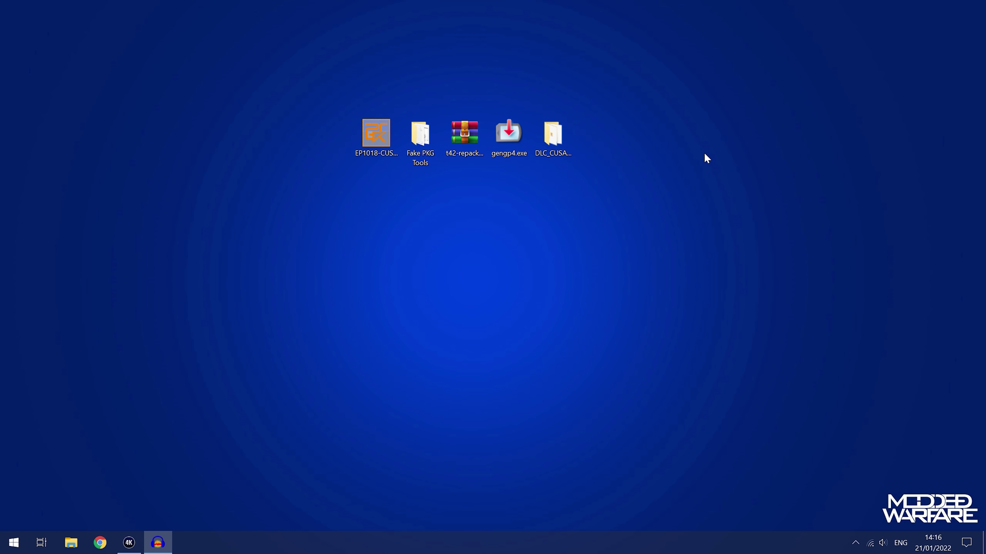
pyautogui.doubleClick(564, 150)
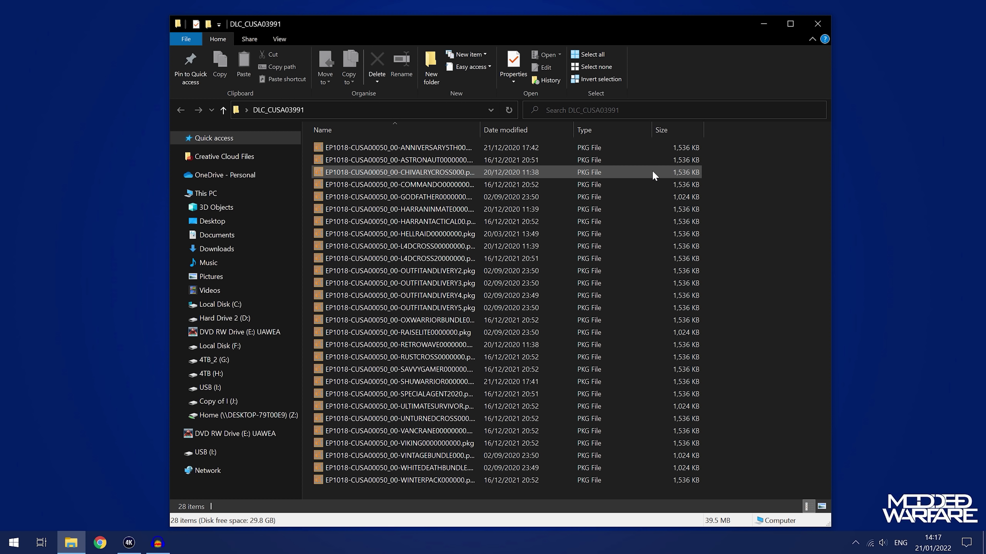
pyautogui.click(817, 24)
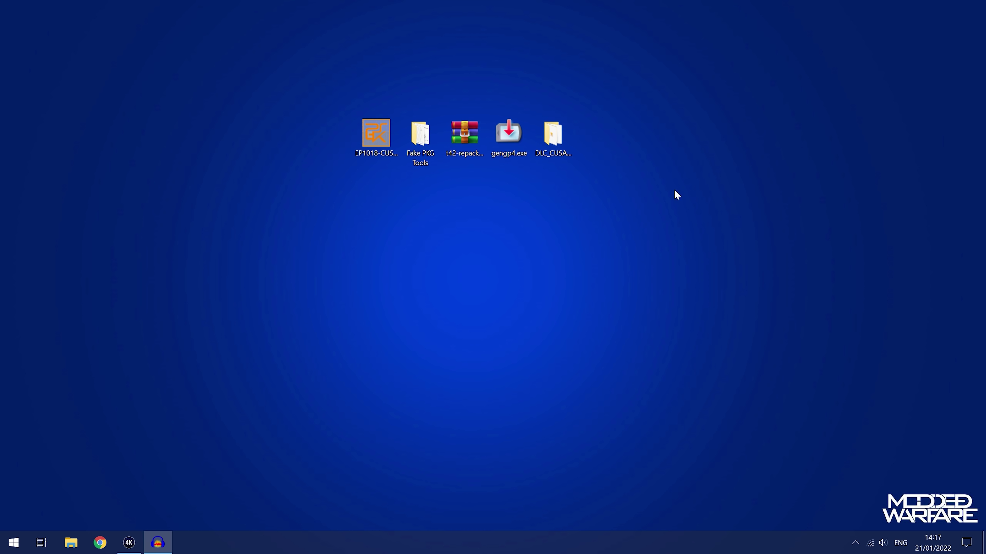
# Step: Check the USB (I:) drive's properties from This PC
pyautogui.press('super')
pyautogui.press('Return')
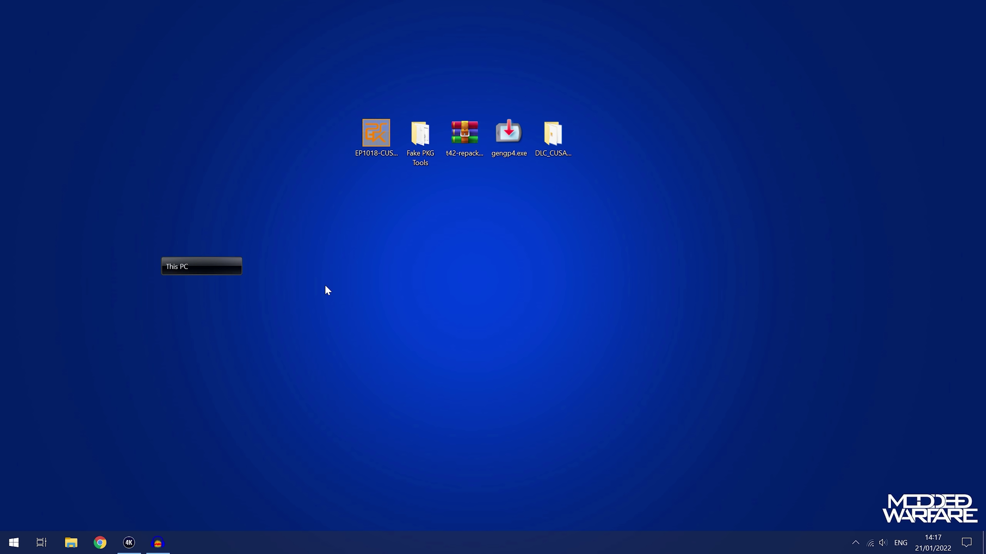
pyautogui.rightClick(446, 348)
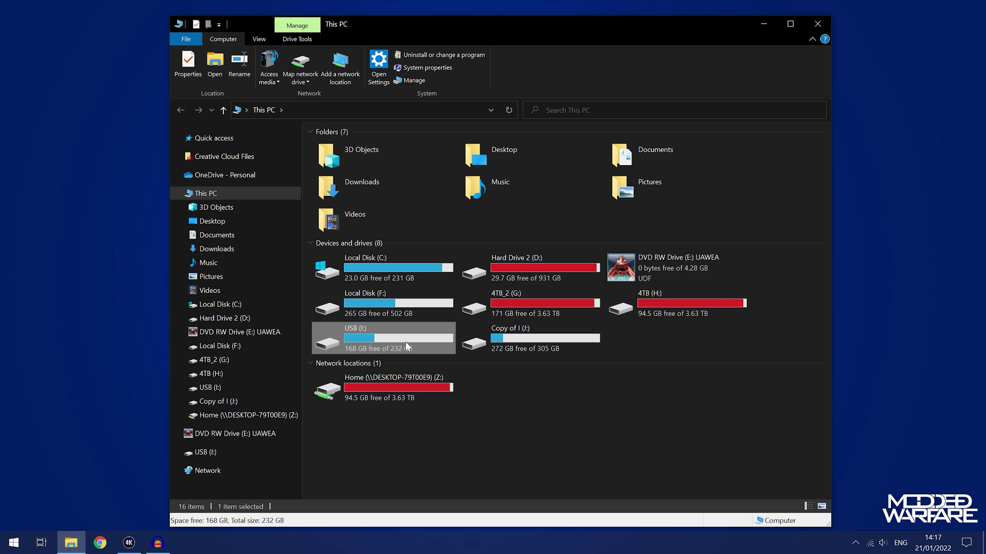
pyautogui.click(446, 334)
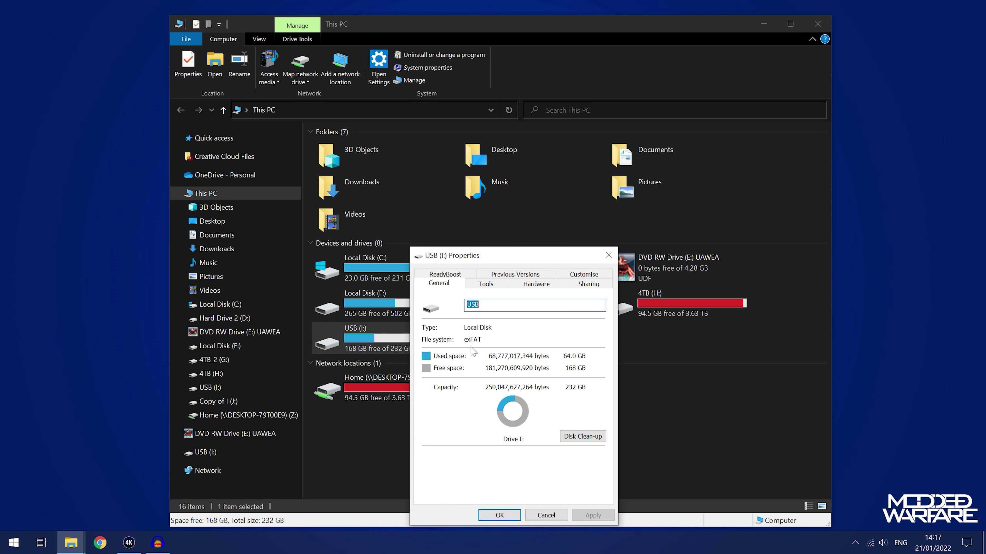
pyautogui.click(608, 255)
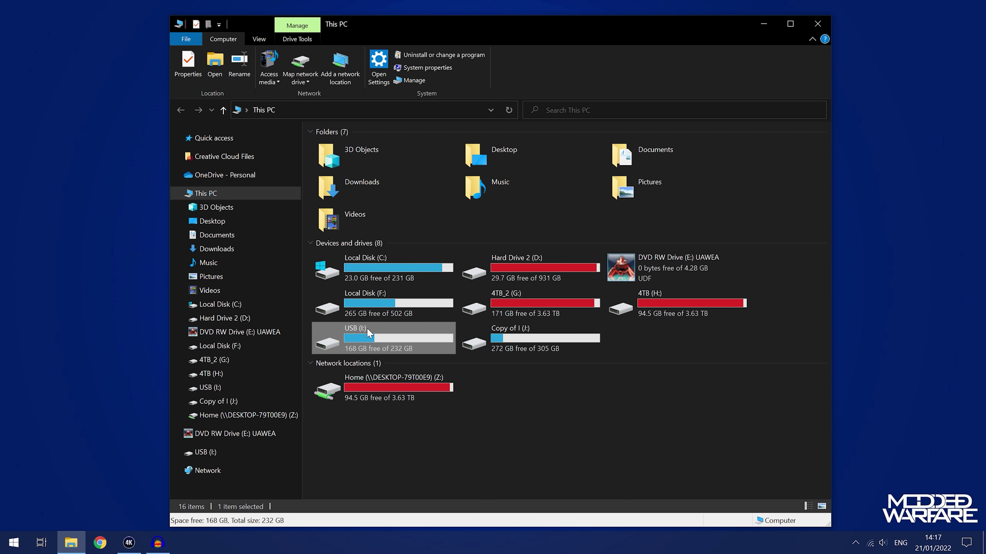
# Step: Copy the dev-menu update pkg from the desktop onto the USB (I:) root
pyautogui.press('Return')
pyautogui.moveTo(487, 27); pyautogui.dragTo(491, 202)
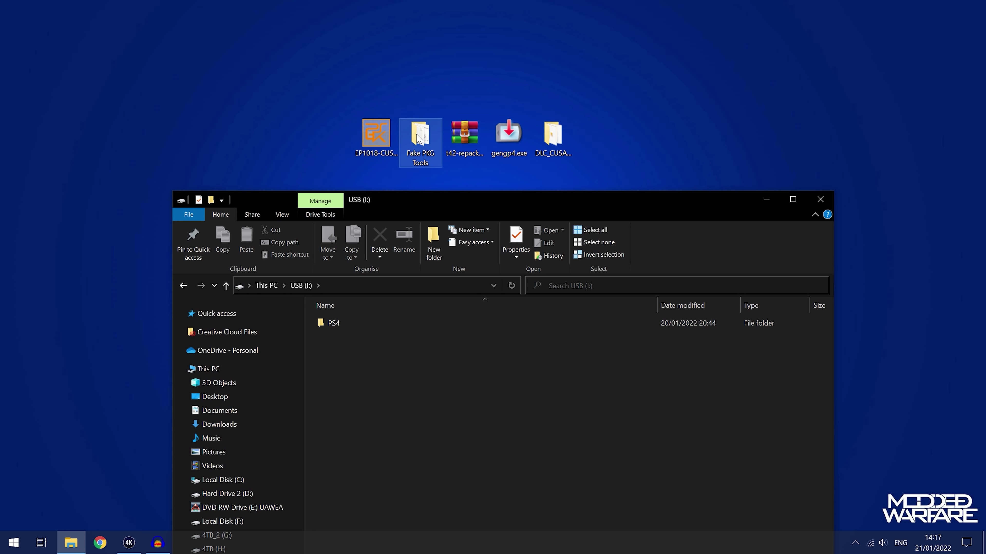
pyautogui.moveTo(375, 135); pyautogui.dragTo(468, 394)
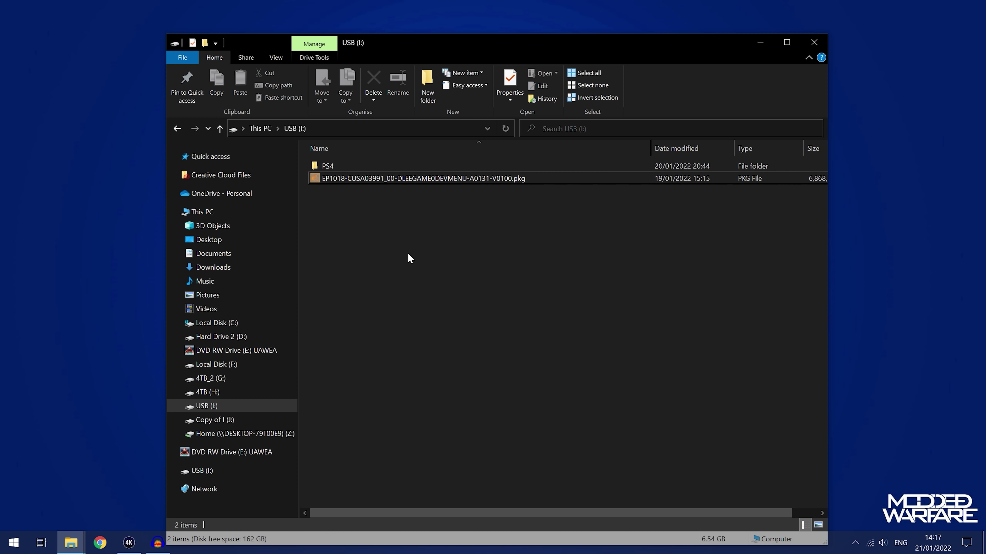
# Step: Bring the game package's download folder window over the USB window
pyautogui.click(71, 543)
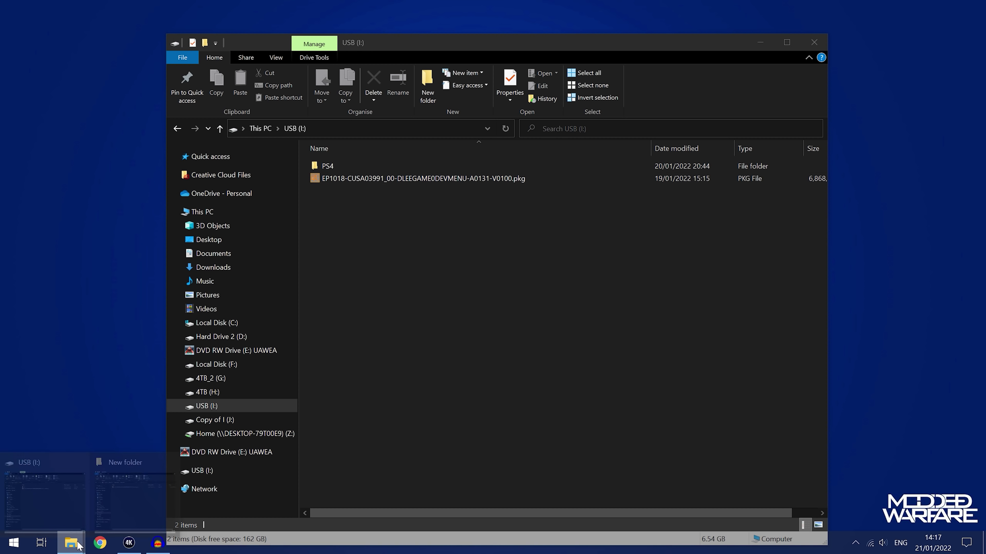
pyautogui.click(147, 486)
pyautogui.moveTo(526, 288); pyautogui.dragTo(472, 213)
# Step: Copy EP1018-CUSA03991_00-DLEEGAME00000000-A0100-V0100.pkg (about 15.6 GB) from G:\Jdownloader\New folder to USB (I:)
pyautogui.click(379, 331)
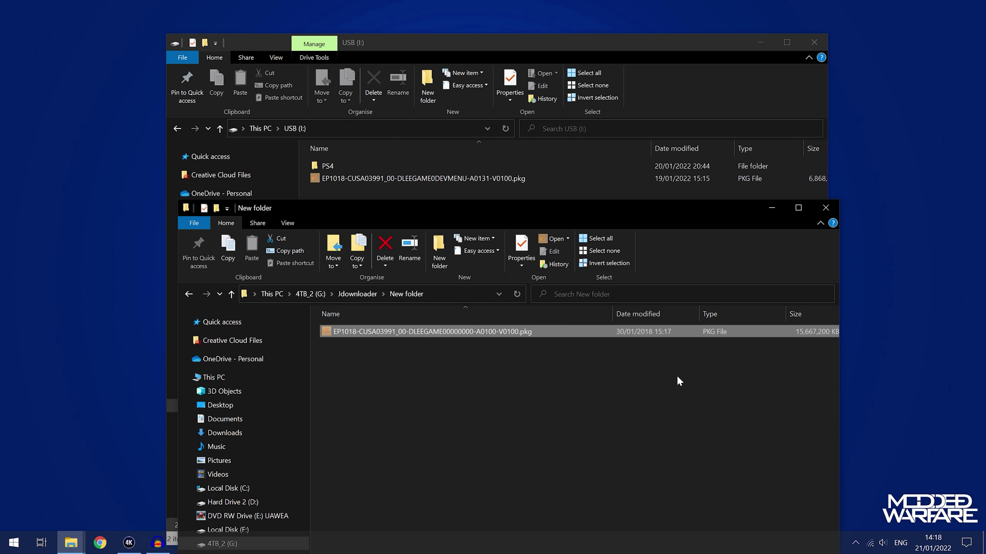
pyautogui.moveTo(699, 231); pyautogui.dragTo(665, 323)
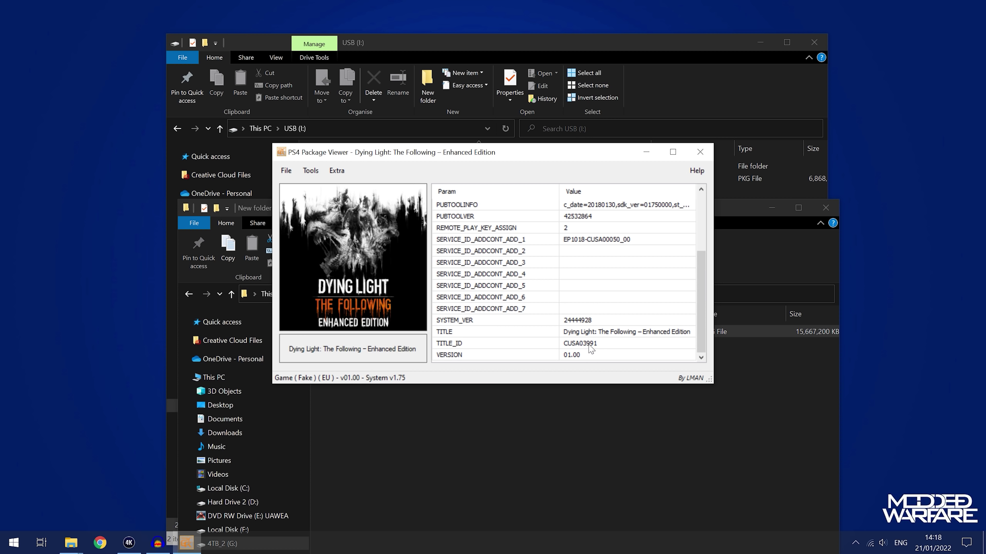
pyautogui.click(700, 152)
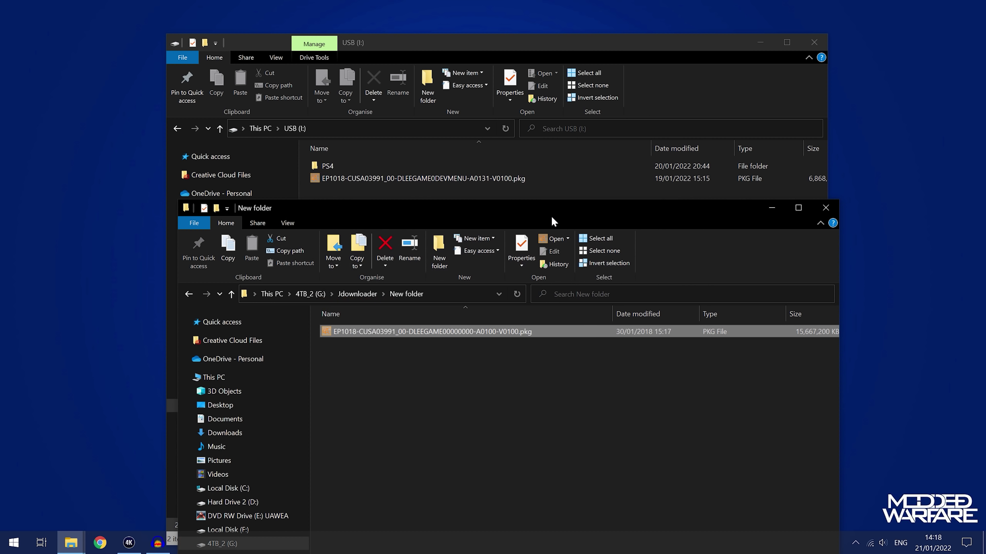
pyautogui.moveTo(551, 209); pyautogui.dragTo(546, 275)
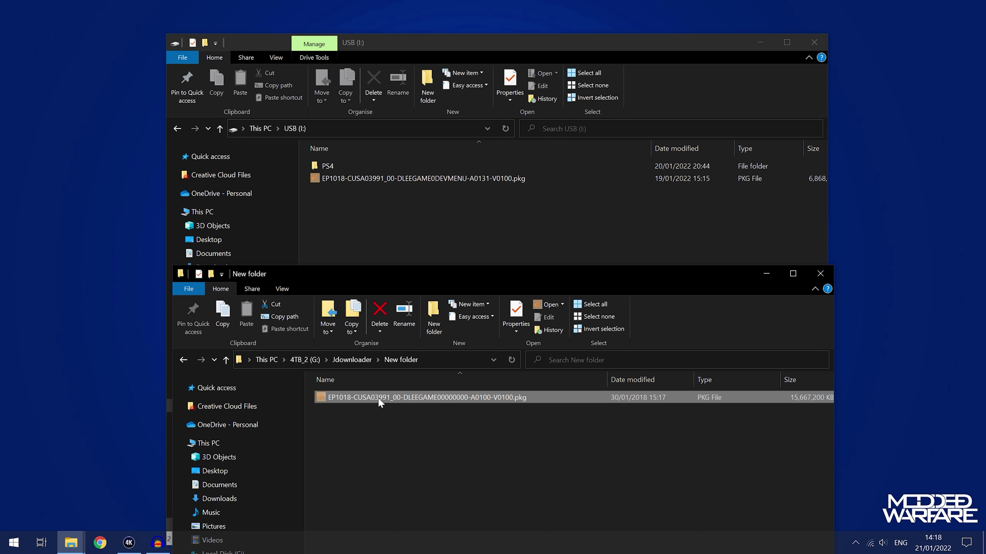
pyautogui.moveTo(377, 397); pyautogui.dragTo(382, 222)
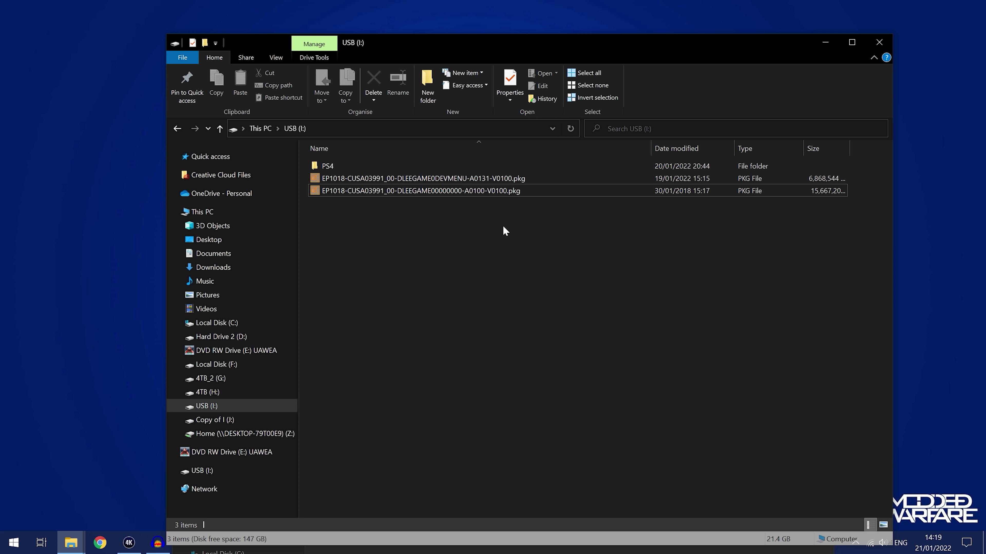
# Step: Check the two package files already on the USB drive, then clear the selection
pyautogui.click(519, 181)
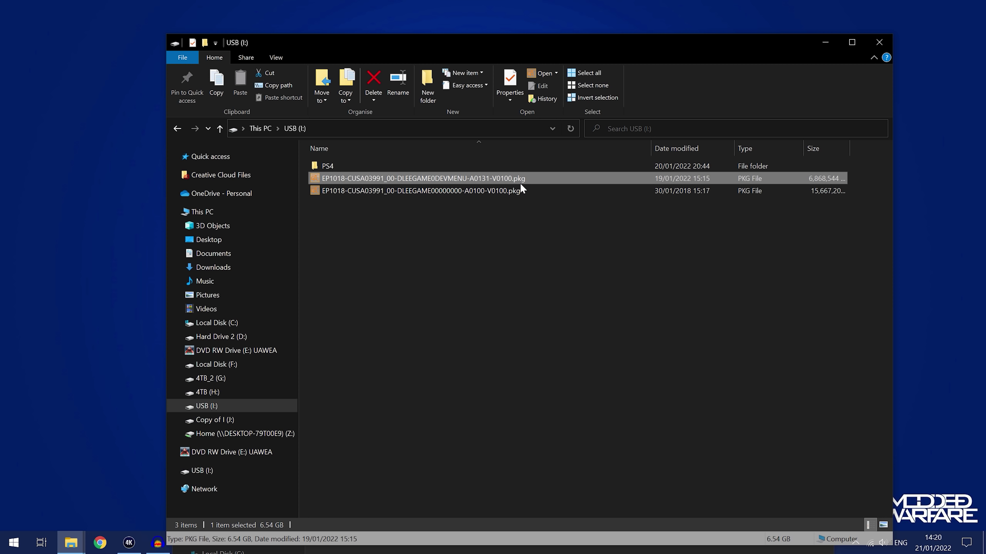
pyautogui.click(540, 274)
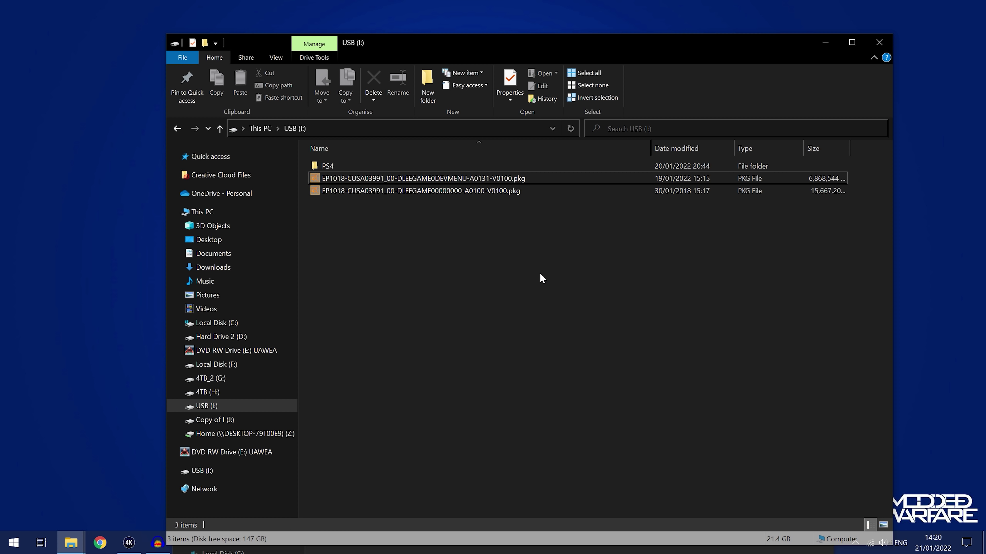
pyautogui.moveTo(478, 232); pyautogui.dragTo(454, 175)
pyautogui.click(517, 226)
# Step: Open DLC_CUSA03991, select all 28 DLC pkg files and copy them onto USB (I:)
pyautogui.moveTo(700, 41); pyautogui.dragTo(589, 200)
pyautogui.doubleClick(553, 137)
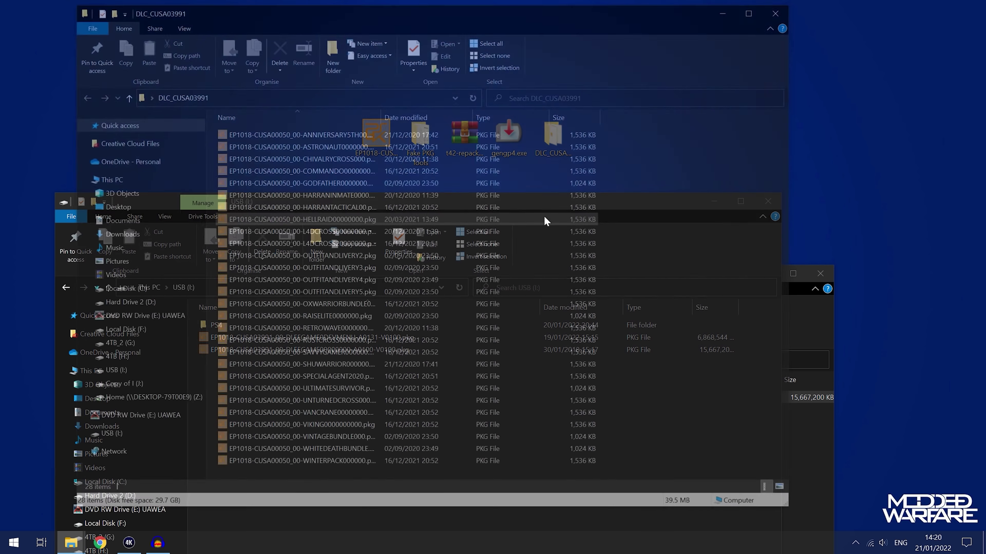
pyautogui.moveTo(583, 8); pyautogui.dragTo(800, 15)
pyautogui.moveTo(843, 139); pyautogui.dragTo(603, 495)
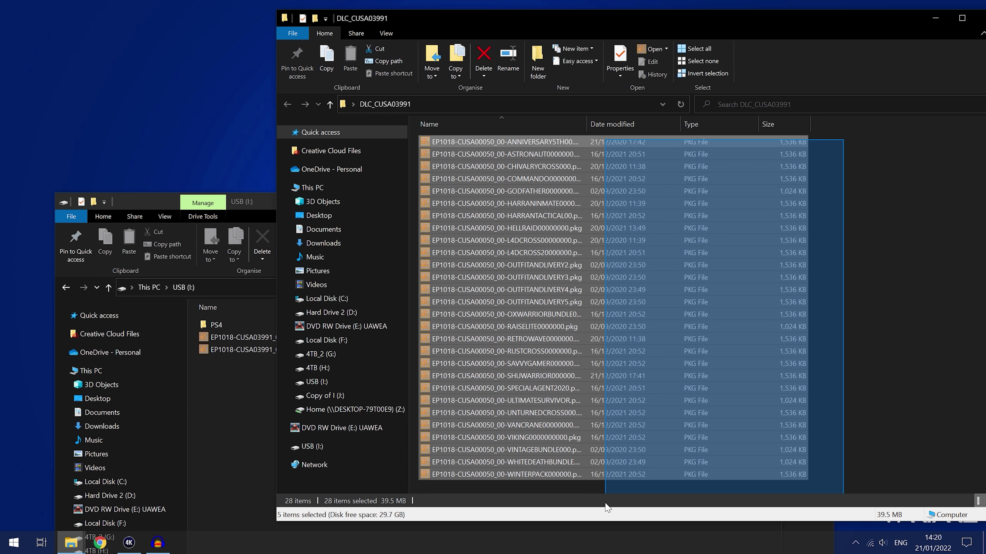
pyautogui.moveTo(482, 141); pyautogui.dragTo(241, 446)
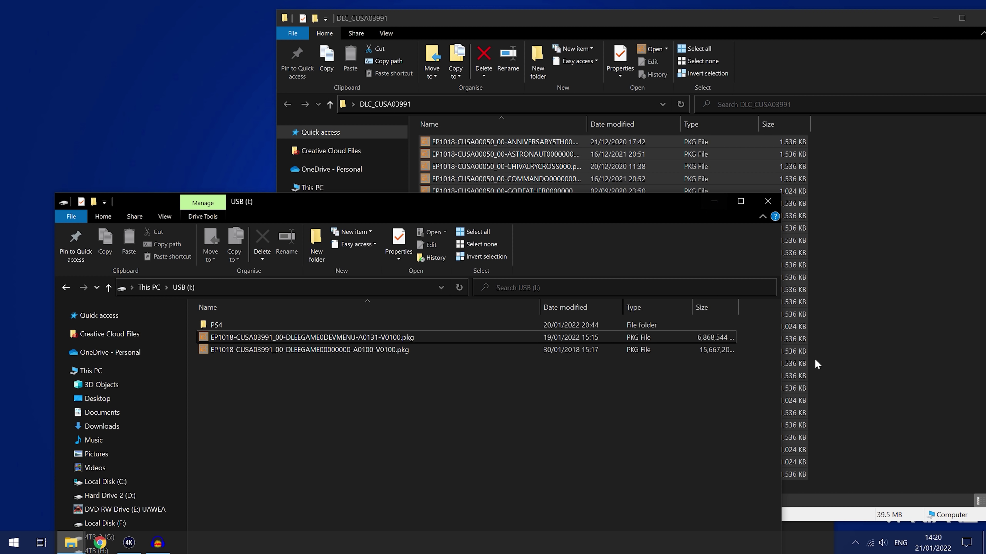
# Step: Close the DLC folder and verify USB (I:) now holds 31 items
pyautogui.moveTo(640, 17); pyautogui.dragTo(552, 18)
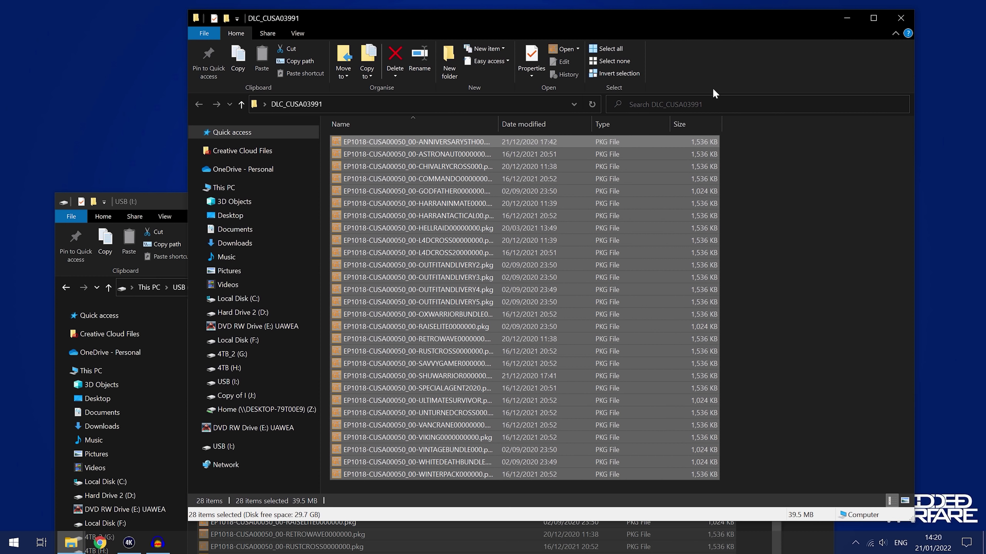
pyautogui.click(911, 22)
pyautogui.moveTo(530, 204); pyautogui.dragTo(617, 42)
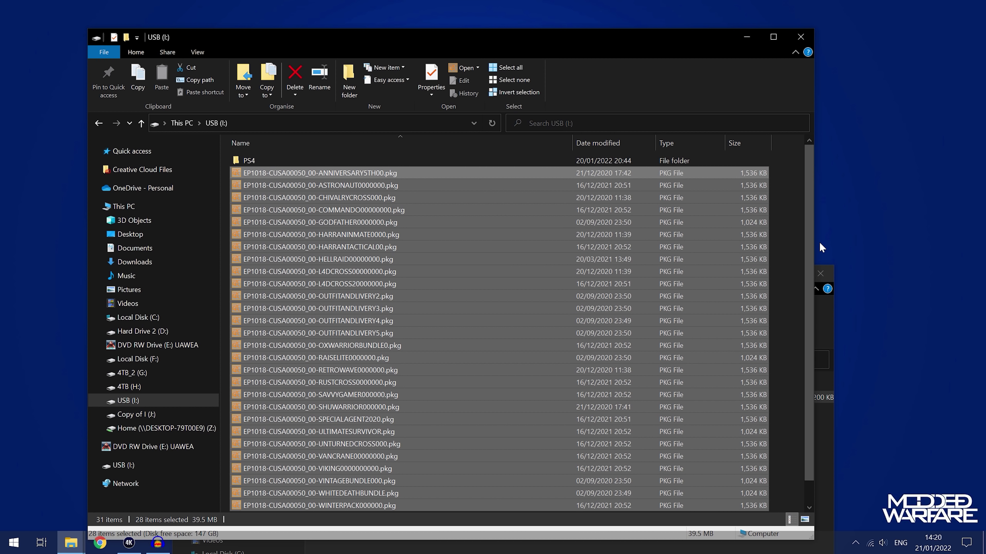
pyautogui.click(798, 251)
pyautogui.scroll(-1, 808, 230)
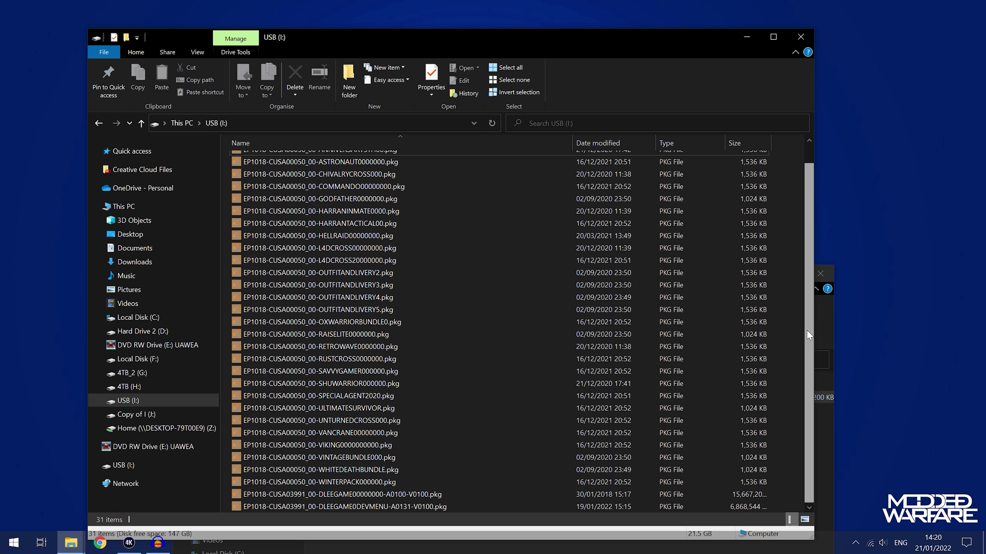
pyautogui.scroll(1, 795, 189)
pyautogui.scroll(-1, 781, 401)
pyautogui.scroll(1, 781, 157)
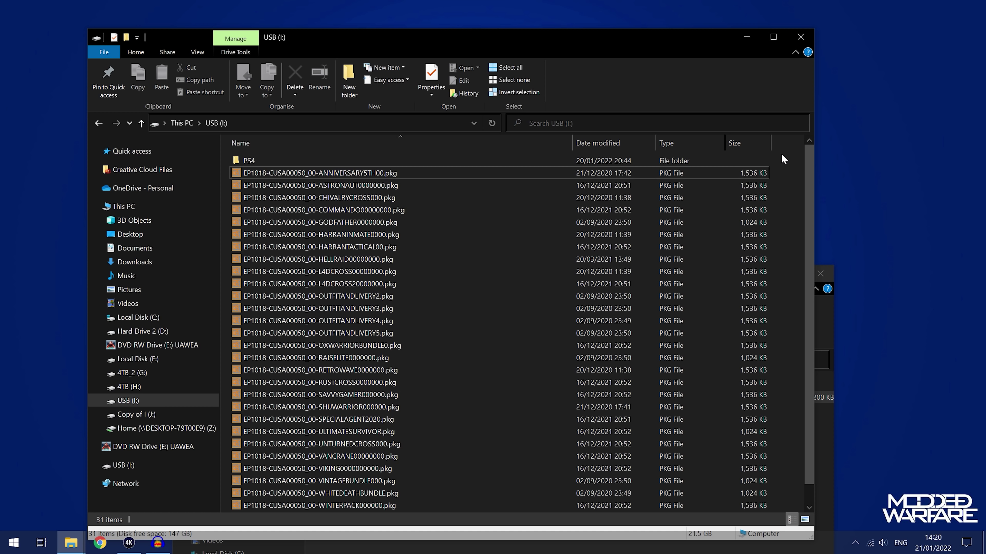
pyautogui.scroll(-1, 667, 389)
pyautogui.scroll(1, 668, 389)
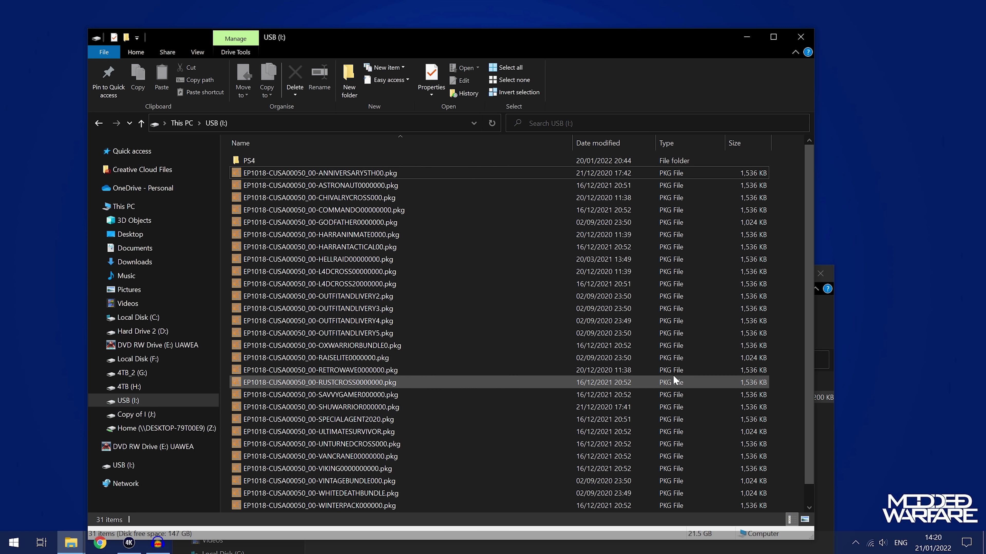
# Step: Close the drives window and minimize the download folder window to reveal the desktop
pyautogui.hotkey('alt', 'Left')
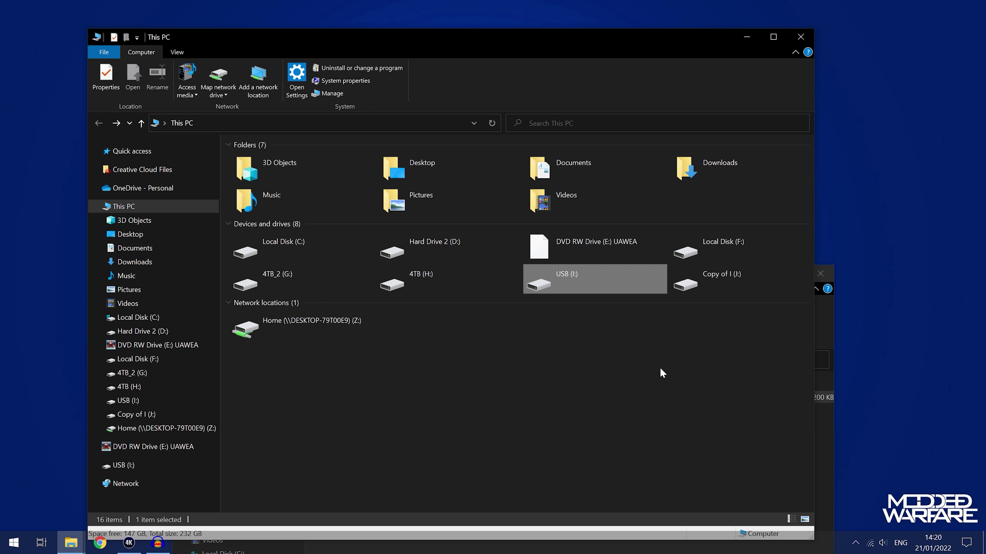
pyautogui.click(595, 405)
pyautogui.click(800, 36)
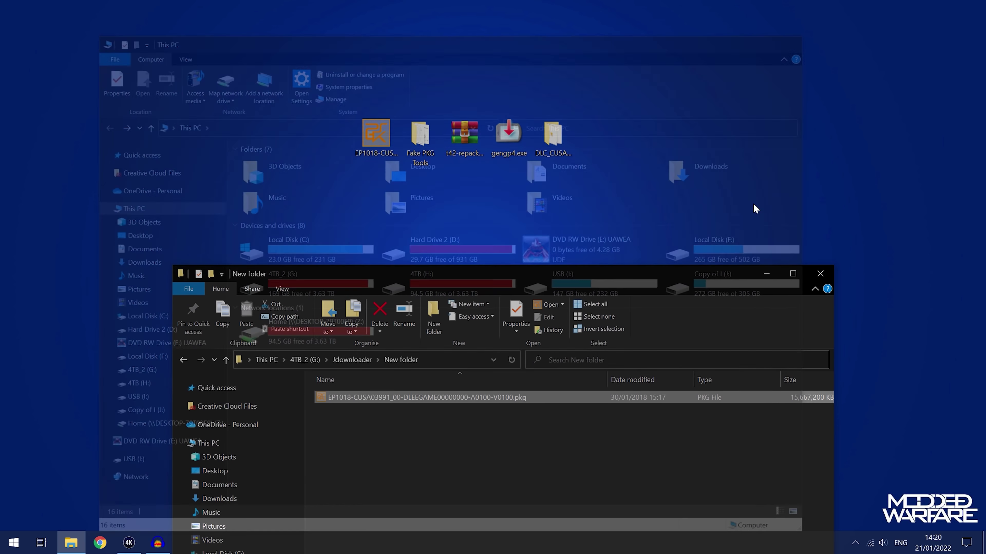
pyautogui.moveTo(668, 275); pyautogui.dragTo(652, 114)
pyautogui.click(649, 386)
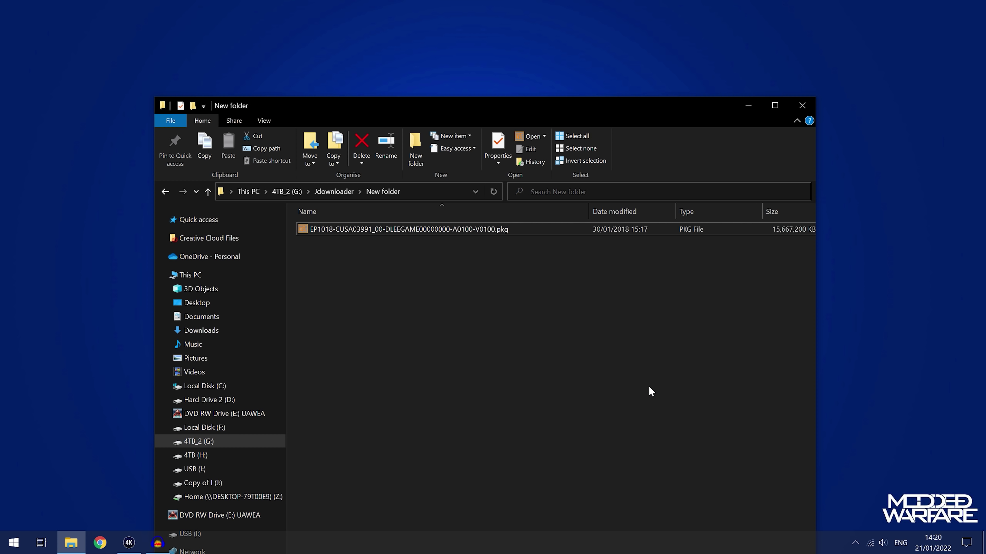
pyautogui.click(746, 105)
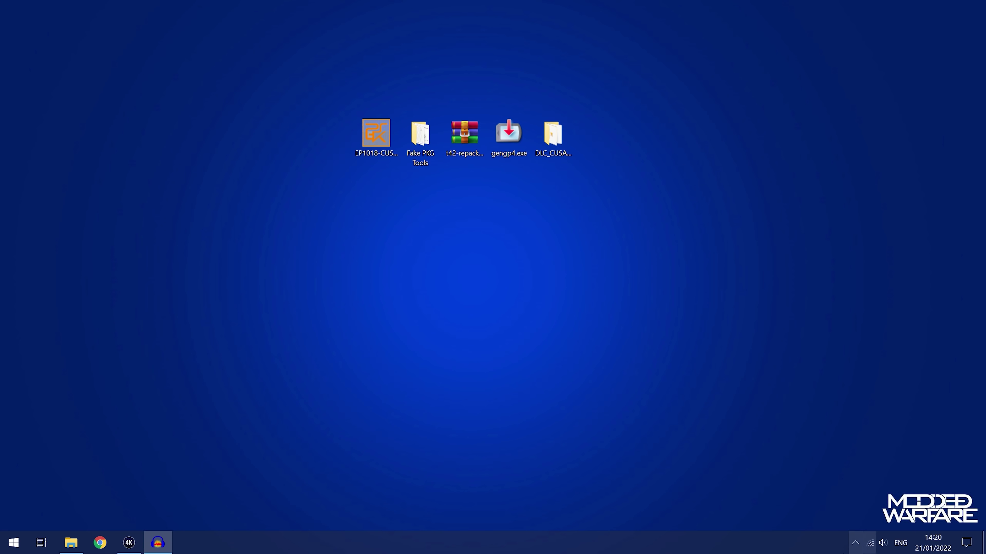
# Step: Safely eject the USB drive with Eject Best USB Device from the notification area
pyautogui.click(855, 542)
pyautogui.click(820, 471)
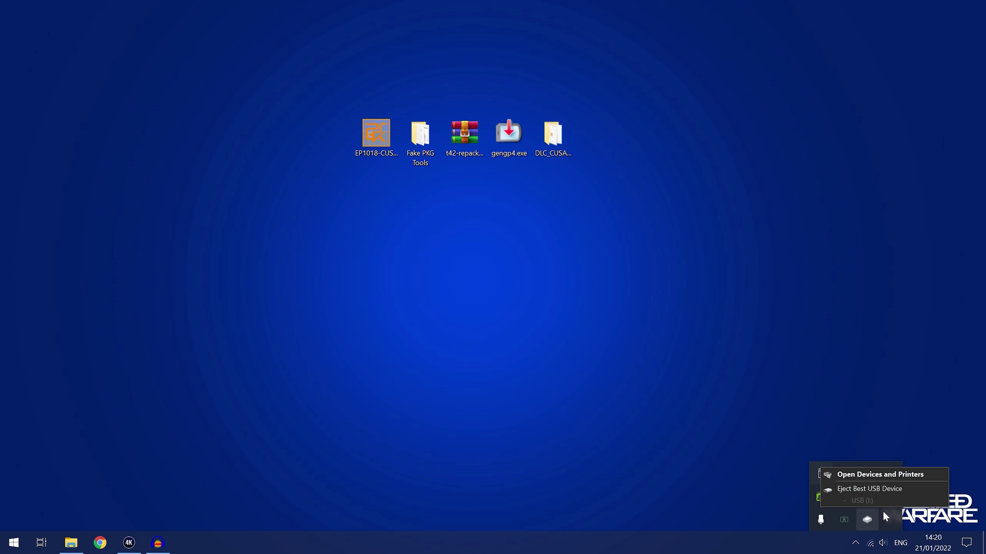
pyautogui.click(883, 489)
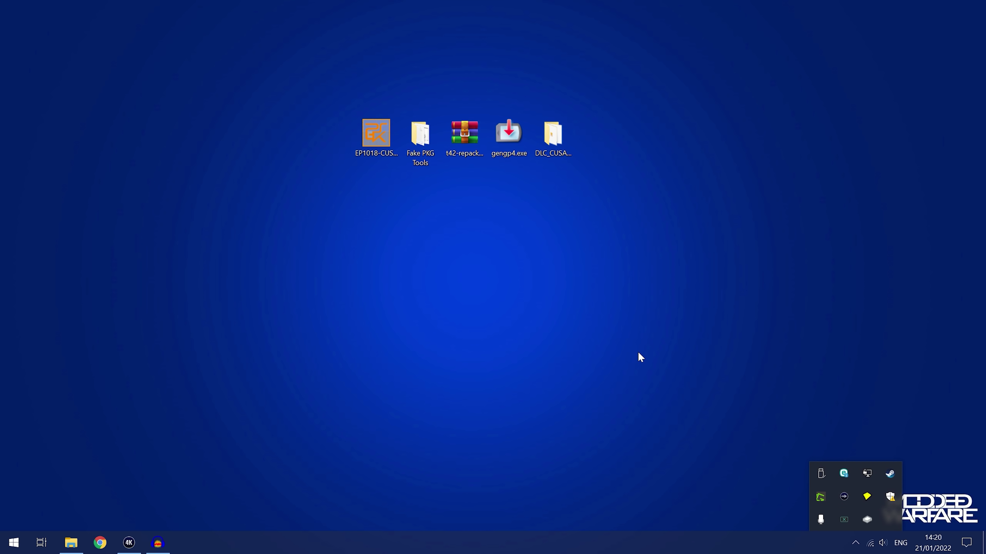
pyautogui.click(638, 352)
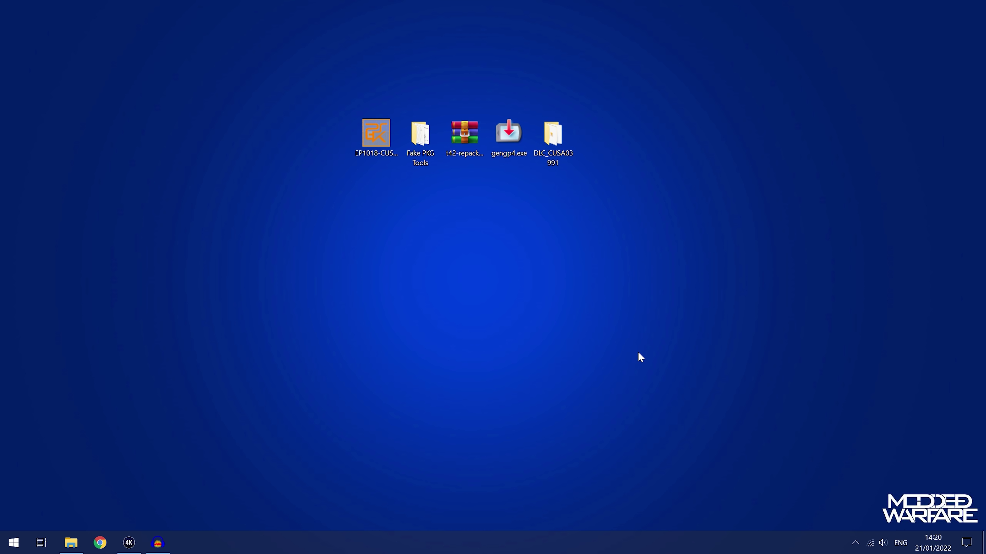
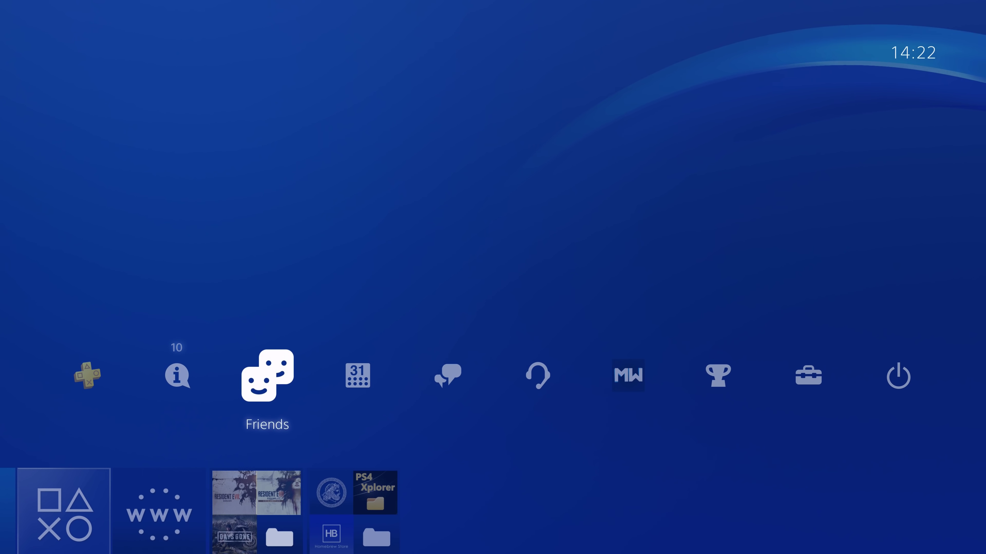
# Step: Install the DLEEGAME00000000-A0100-V0100 base game package via Debug Settings > Game > Package Installer
pyautogui.press('Right')
pyautogui.press('Right')
pyautogui.press('Right')
pyautogui.press('Right')
pyautogui.press('Right')
pyautogui.press('Right')
pyautogui.press('Right')
pyautogui.press('Left')
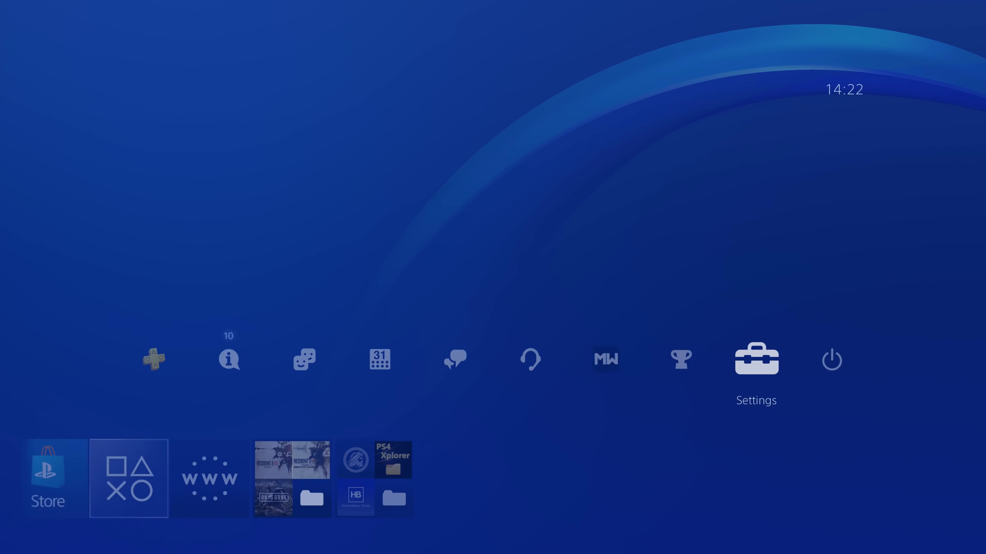
pyautogui.press('Return')
pyautogui.press('Down')
pyautogui.press('Down')
pyautogui.press('Down')
pyautogui.press('Down')
pyautogui.press('Down')
pyautogui.press('Down')
pyautogui.press('Down')
pyautogui.press('Down')
pyautogui.press('Down')
pyautogui.press('Down')
pyautogui.press('Down')
pyautogui.press('Down')
pyautogui.press('Down')
pyautogui.press('Down')
pyautogui.press('Down')
pyautogui.press('Down')
pyautogui.press('Down')
pyautogui.press('Down')
pyautogui.press('Down')
pyautogui.press('Down')
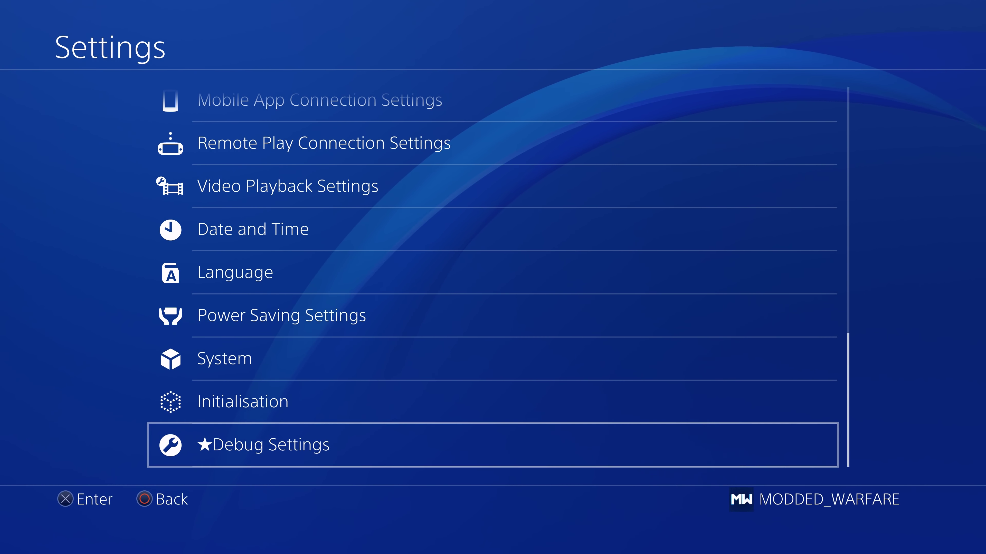
pyautogui.press('Return')
pyautogui.press('Return')
pyautogui.press('Down')
pyautogui.press('Return')
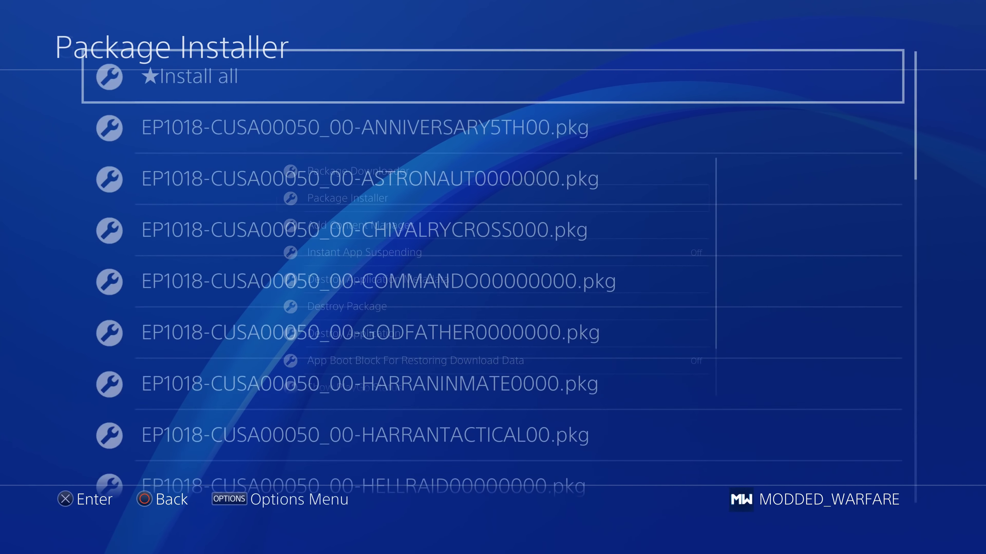
pyautogui.press('Down')
pyautogui.press('Down')
pyautogui.press('Down')
pyautogui.press('Down')
pyautogui.press('Down')
pyautogui.press('Down')
pyautogui.press('Down')
pyautogui.press('Down')
pyautogui.press('Down')
pyautogui.press('Down')
pyautogui.press('Down')
pyautogui.press('Down')
pyautogui.press('Down')
pyautogui.press('Down')
pyautogui.press('Down')
pyautogui.press('Down')
pyautogui.press('Down')
pyautogui.press('Down')
pyautogui.press('Down')
pyautogui.press('Down')
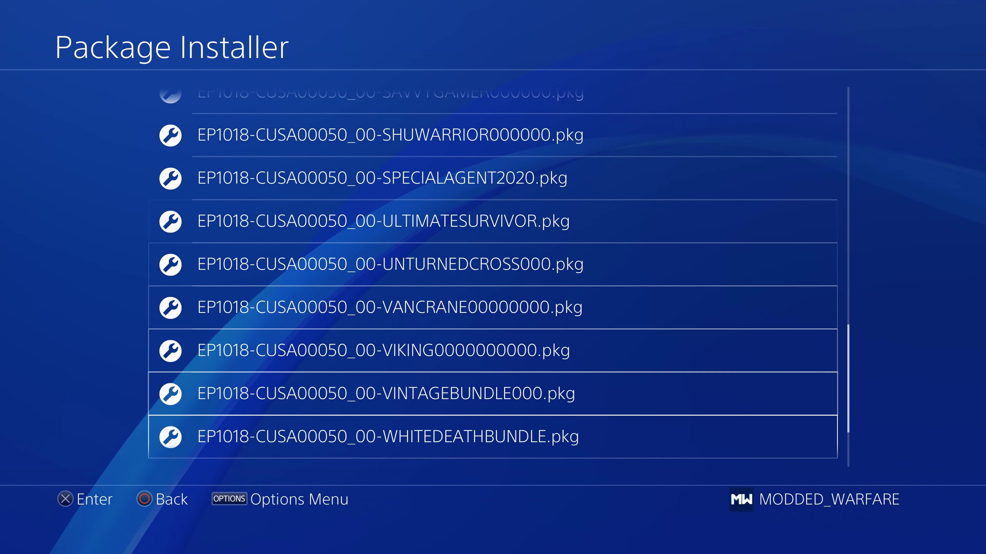
pyautogui.press('Down')
pyautogui.press('Down')
pyautogui.press('Down')
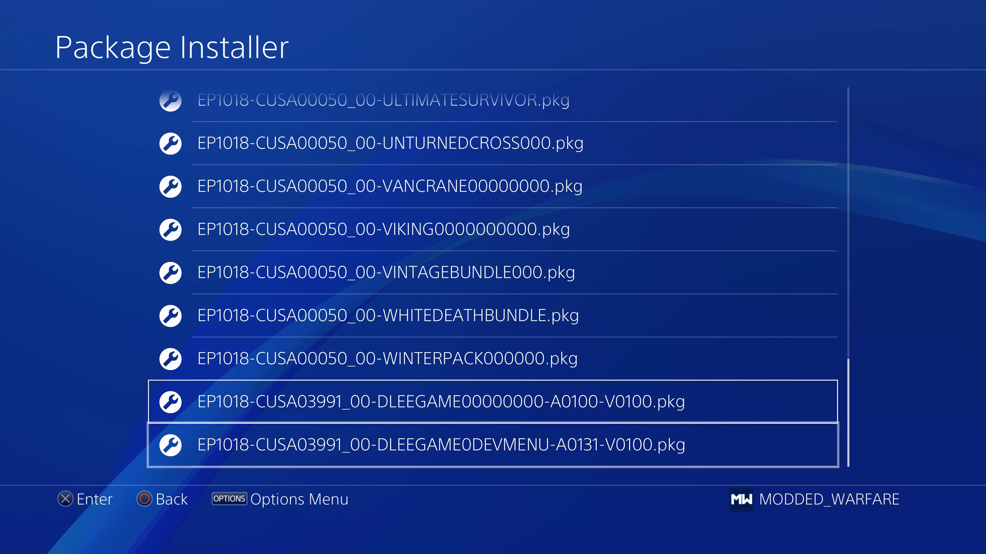
pyautogui.press('Return')
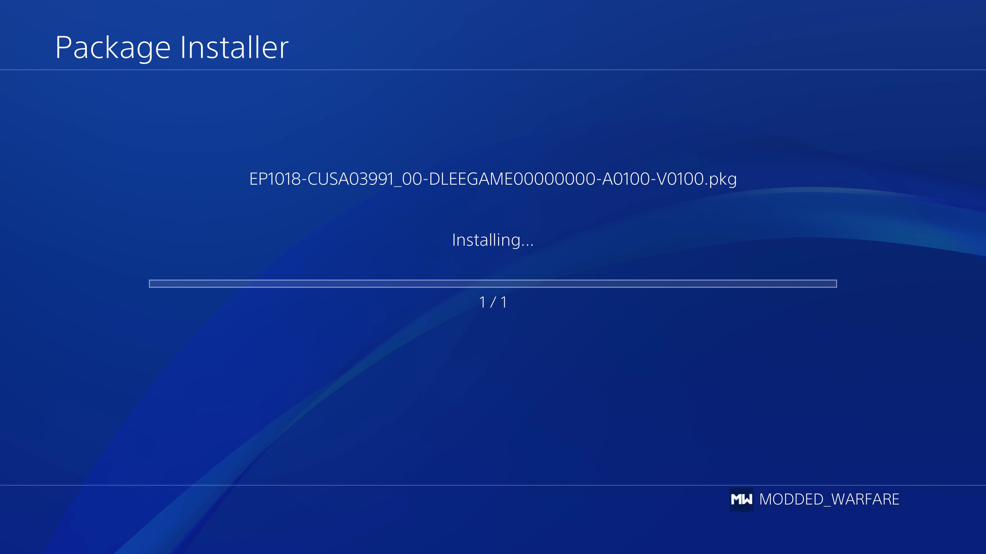
# Step: Launch Dying Light: The Following, view its incompatible-version save and New game option, then close it
pyautogui.press('super')
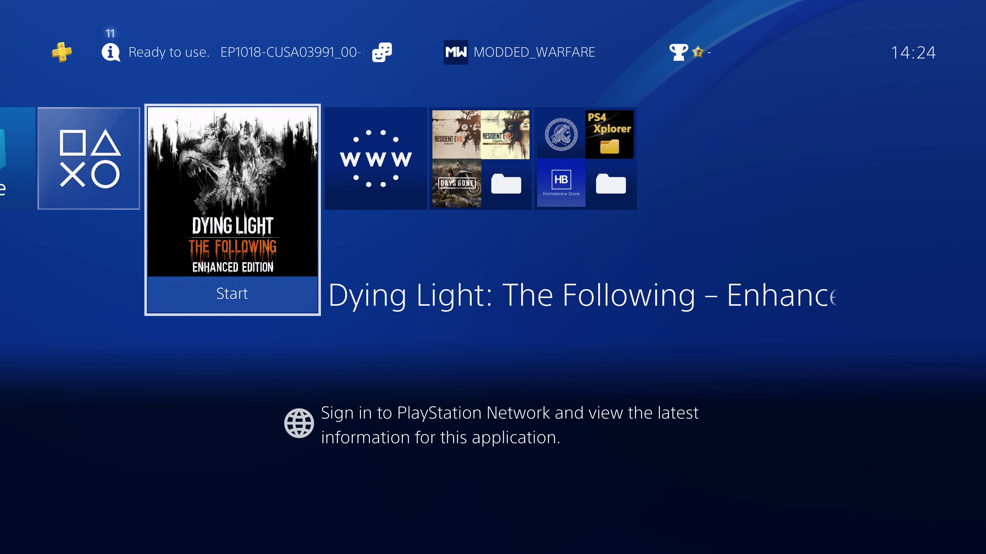
pyautogui.press('Menu')
pyautogui.press('Down')
pyautogui.press('Down')
pyautogui.press('Down')
pyautogui.press('Down')
pyautogui.press('Down')
pyautogui.press('Down')
pyautogui.press('Return')
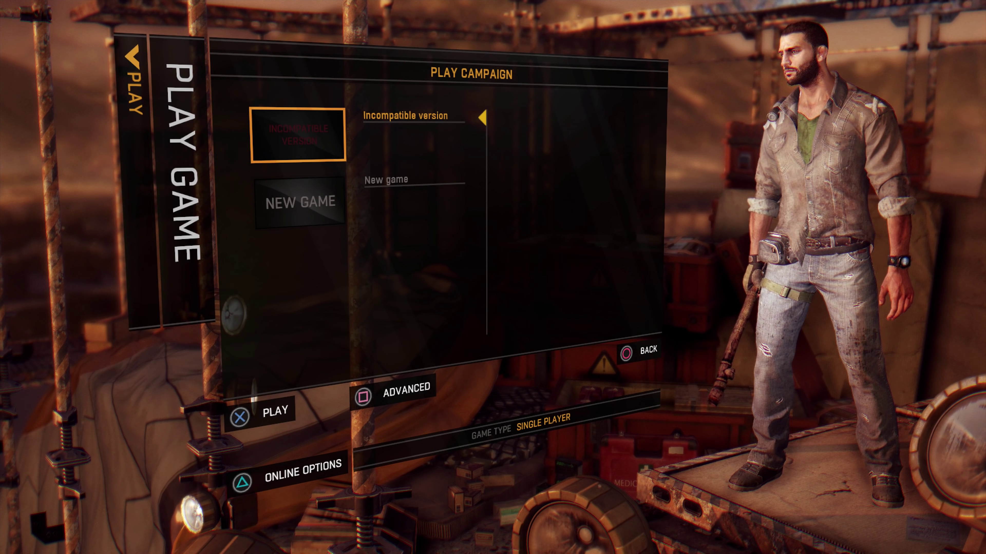
pyautogui.press('Down')
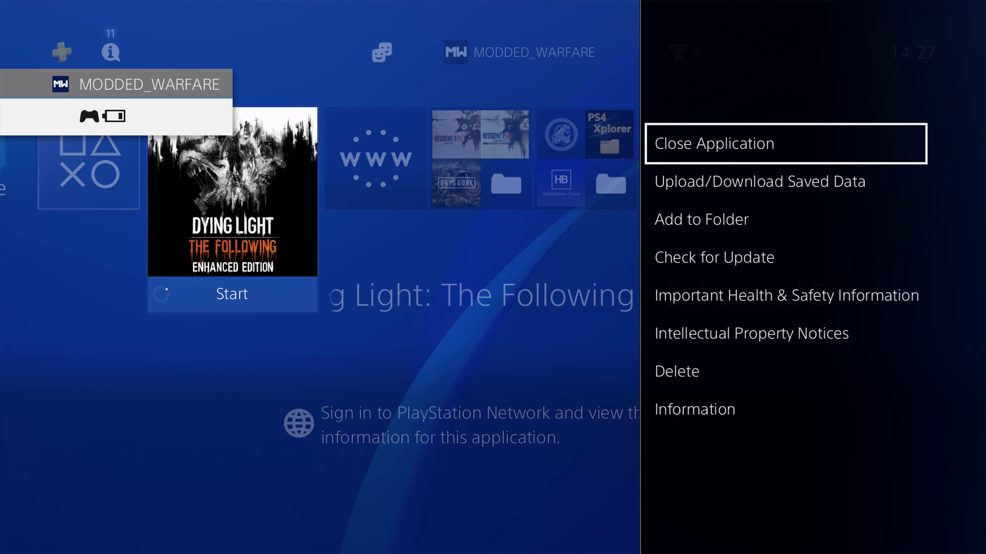
pyautogui.press('Return')
pyautogui.press('Return')
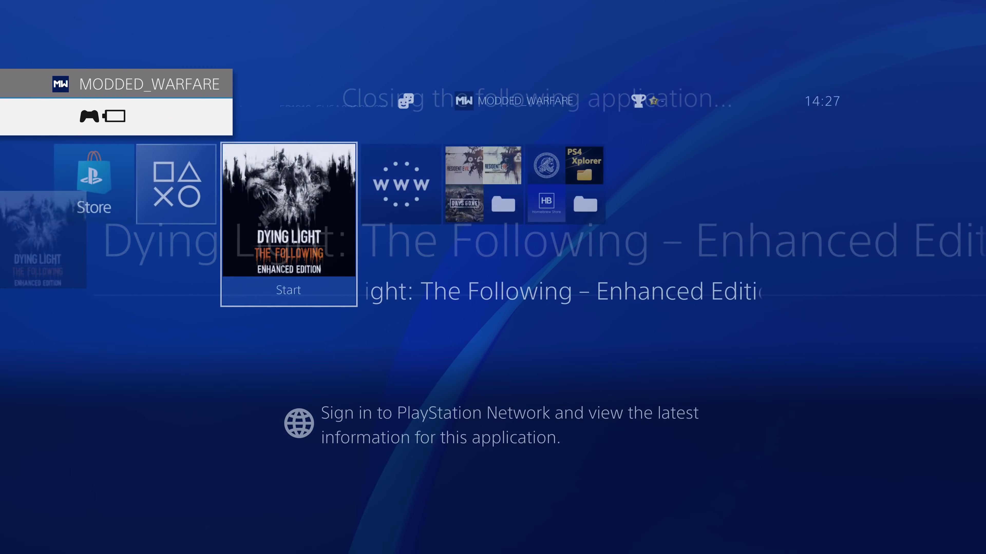
# Step: Open the Package Installer under Settings > Debug Settings > Game
pyautogui.press('Up')
pyautogui.press('Right')
pyautogui.press('Left')
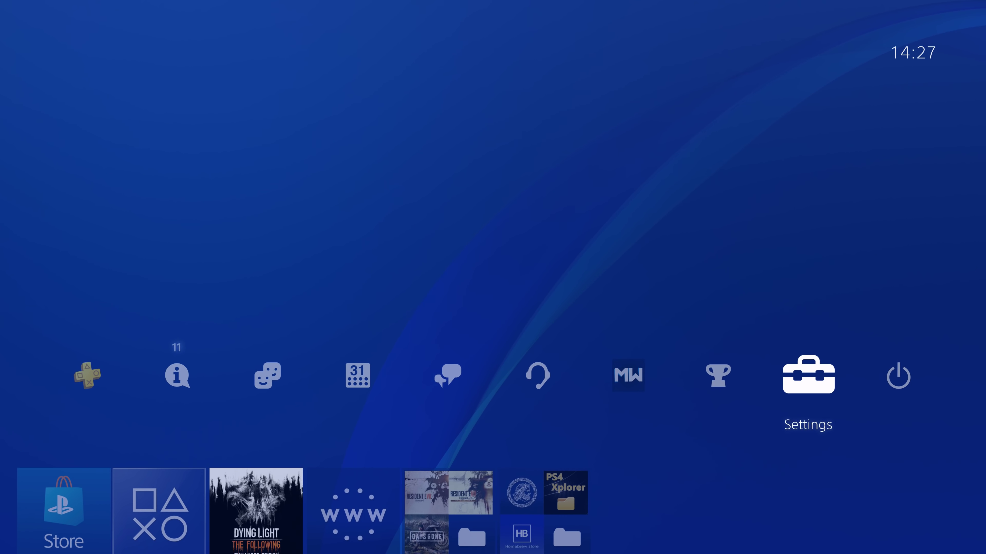
pyautogui.press('Return')
pyautogui.press('Down')
pyautogui.press('Down')
pyautogui.press('Down')
pyautogui.press('Down')
pyautogui.press('Down')
pyautogui.press('Down')
pyautogui.press('Down')
pyautogui.press('Down')
pyautogui.press('Down')
pyautogui.press('Down')
pyautogui.press('Down')
pyautogui.press('Down')
pyautogui.press('Down')
pyautogui.press('Down')
pyautogui.press('Down')
pyautogui.press('Down')
pyautogui.press('Down')
pyautogui.press('Down')
pyautogui.press('Down')
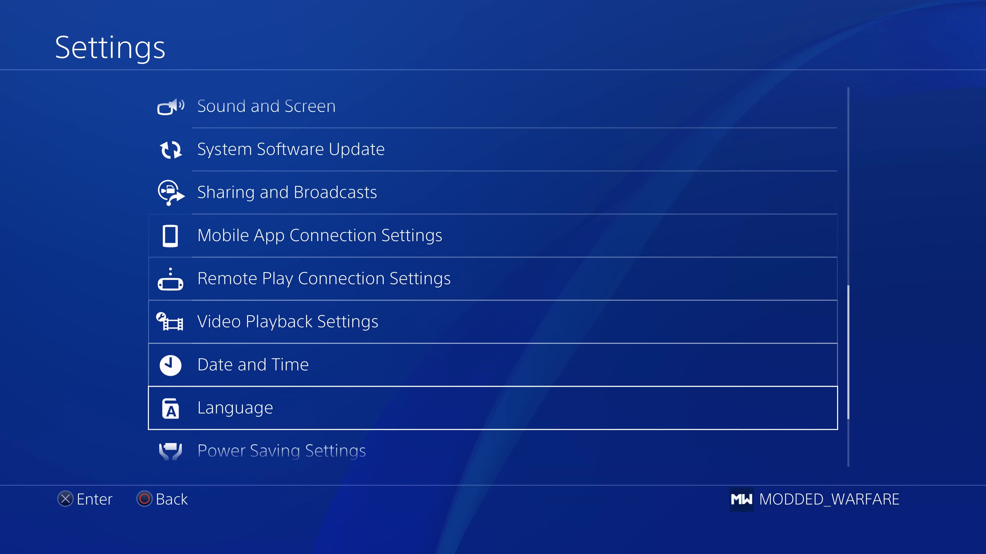
pyautogui.press('Down')
pyautogui.press('Down')
pyautogui.press('Down')
pyautogui.press('Down')
pyautogui.press('Return')
pyautogui.press('Return')
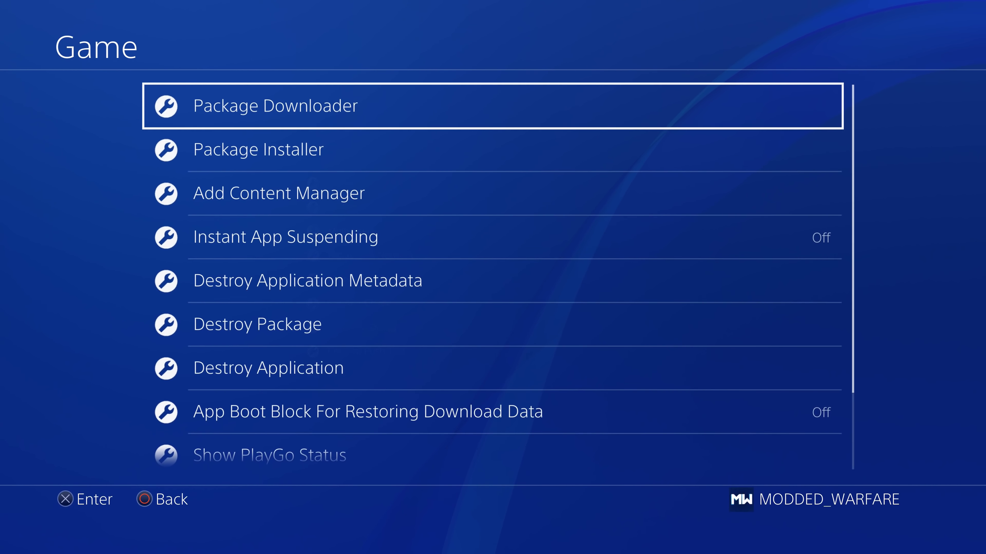
pyautogui.press('Down')
pyautogui.press('Down')
pyautogui.press('Down')
pyautogui.press('Down')
pyautogui.press('Down')
pyautogui.press('Down')
pyautogui.press('Up')
pyautogui.press('Up')
pyautogui.press('Up')
pyautogui.press('Up')
pyautogui.press('Up')
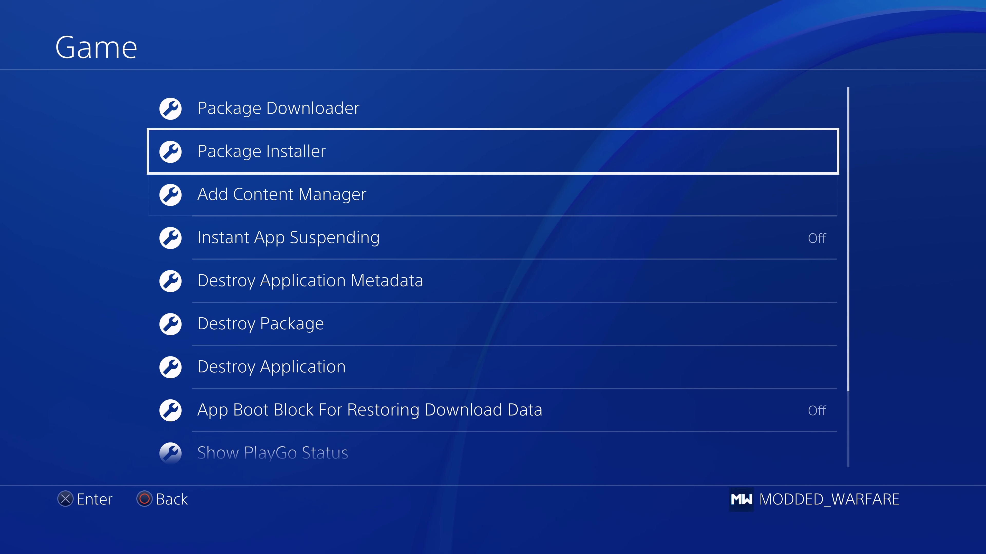
pyautogui.press('Return')
# Step: Try installing the DLEEGAME0DEVMENU-A0131 package and dismiss the CE-36434-0 error
pyautogui.press('Down')
pyautogui.press('Down')
pyautogui.press('Down')
pyautogui.press('Down')
pyautogui.press('Down')
pyautogui.press('Down')
pyautogui.press('Down')
pyautogui.press('Down')
pyautogui.press('Down')
pyautogui.press('Down')
pyautogui.press('Down')
pyautogui.press('Down')
pyautogui.press('Down')
pyautogui.press('Down')
pyautogui.press('Down')
pyautogui.press('Down')
pyautogui.press('Down')
pyautogui.press('Down')
pyautogui.press('Down')
pyautogui.press('Down')
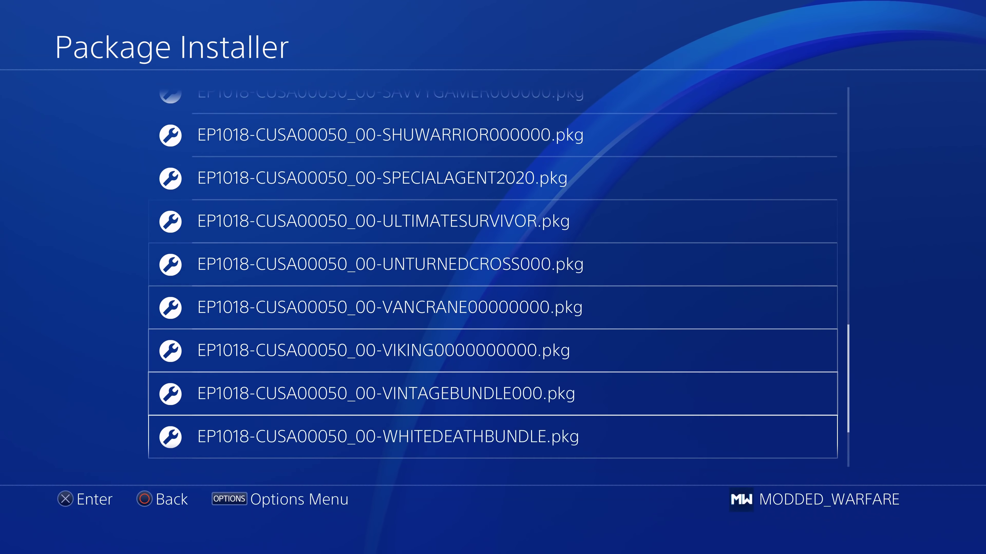
pyautogui.press('Down')
pyautogui.press('Down')
pyautogui.press('Down')
pyautogui.press('Up')
pyautogui.press('Down')
pyautogui.press('Return')
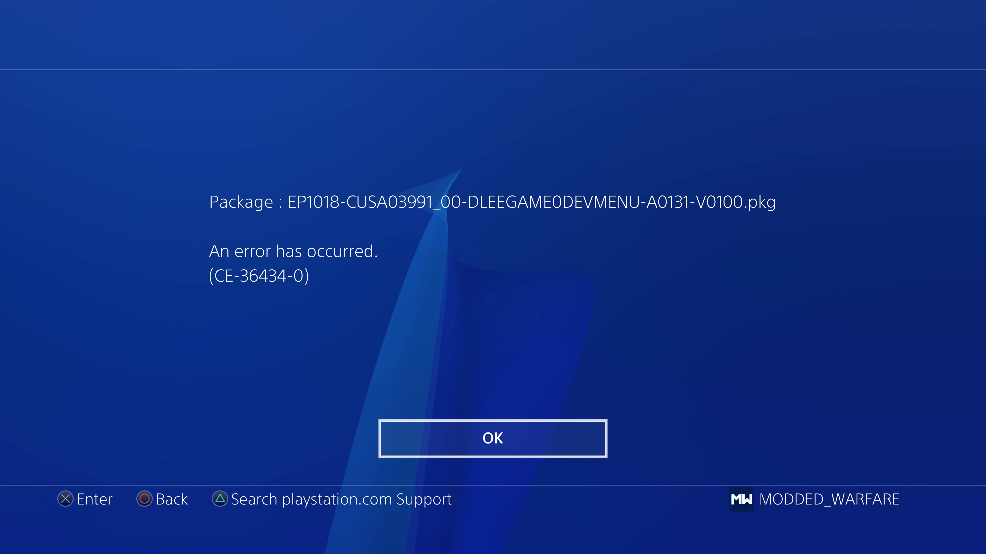
pyautogui.press('Return')
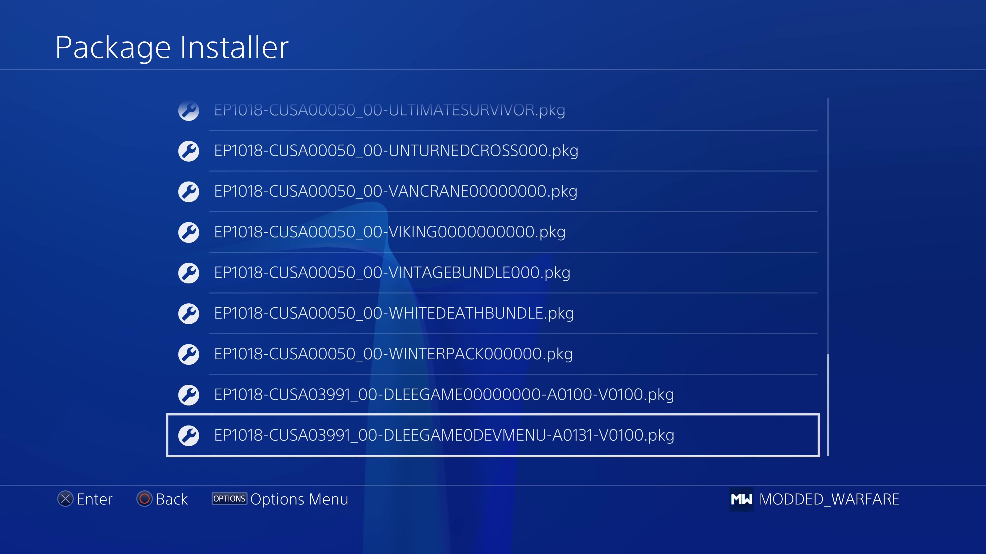
pyautogui.press('Up')
pyautogui.press('Down')
pyautogui.press('Up')
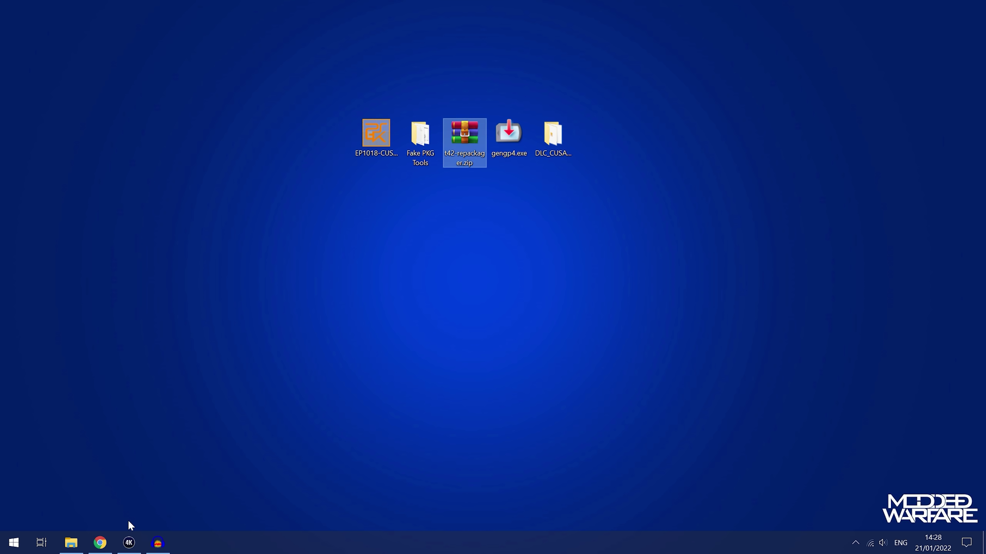
# Step: Extract t42-repackager.cmd from t42-repackager.zip into the Jdownloader New folder
pyautogui.click(74, 544)
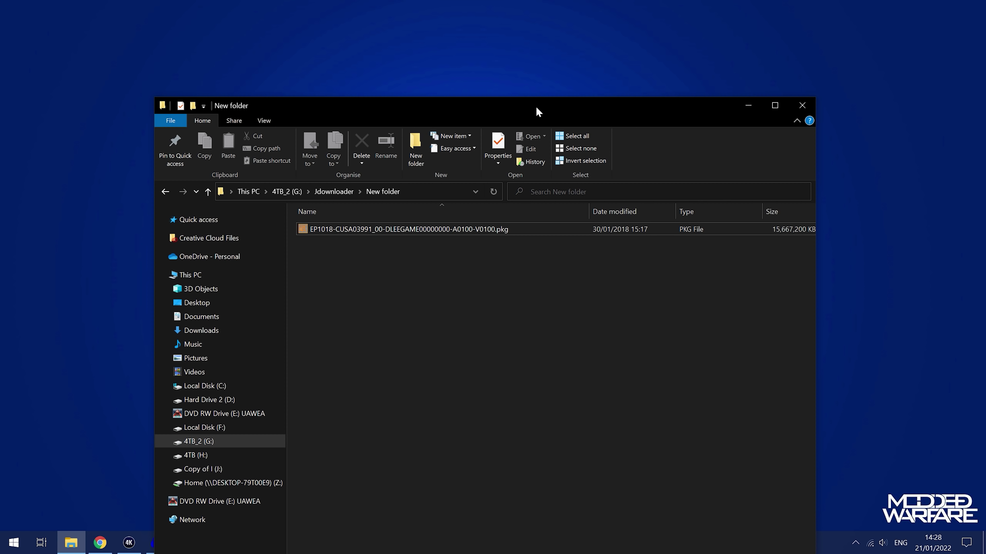
pyautogui.moveTo(537, 112); pyautogui.dragTo(493, 196)
pyautogui.click(357, 313)
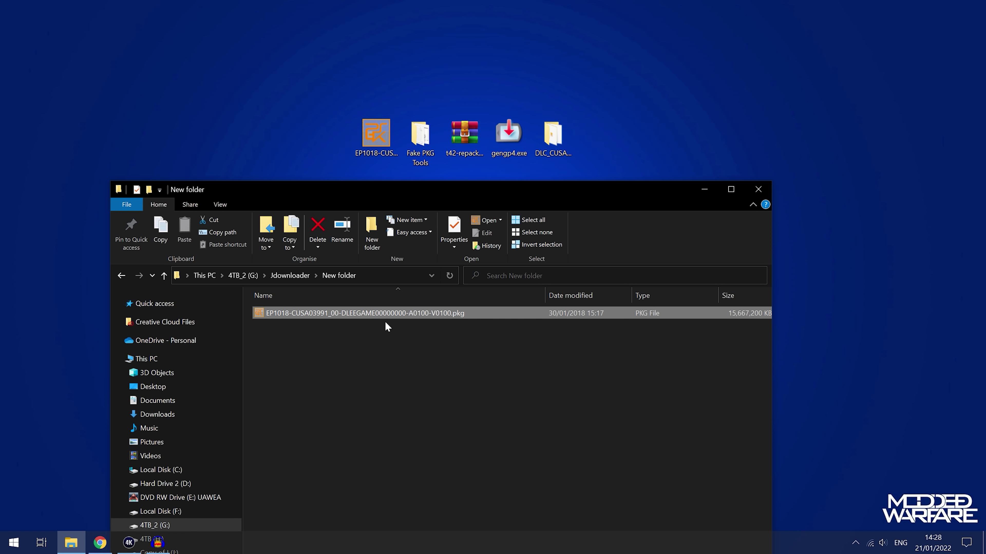
pyautogui.doubleClick(469, 127)
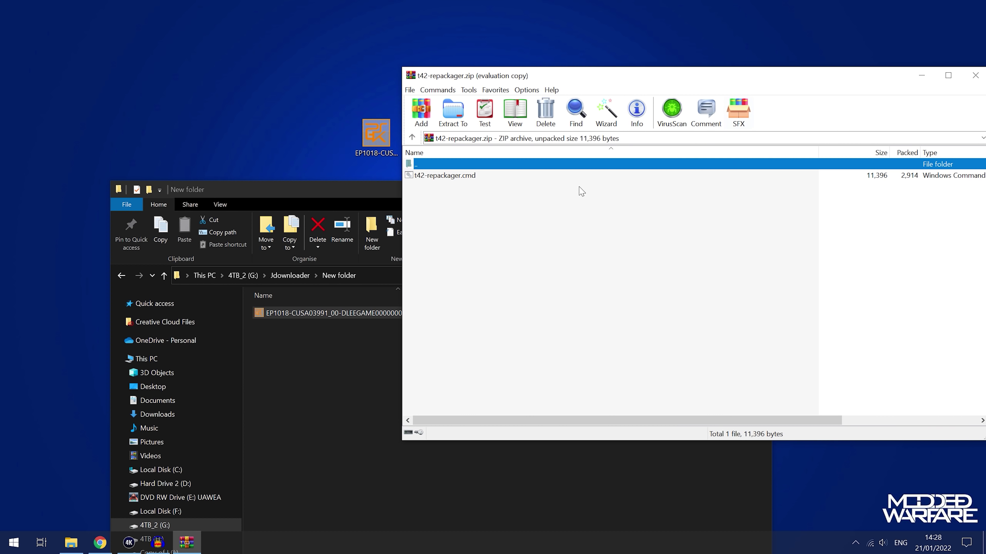
pyautogui.click(450, 176)
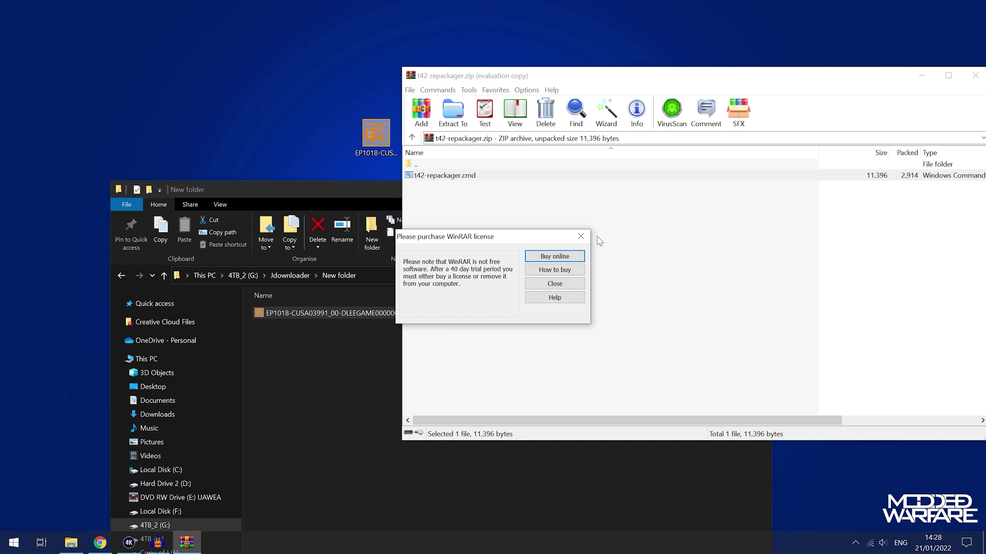
pyautogui.press('Escape')
pyautogui.moveTo(283, 372); pyautogui.dragTo(352, 353)
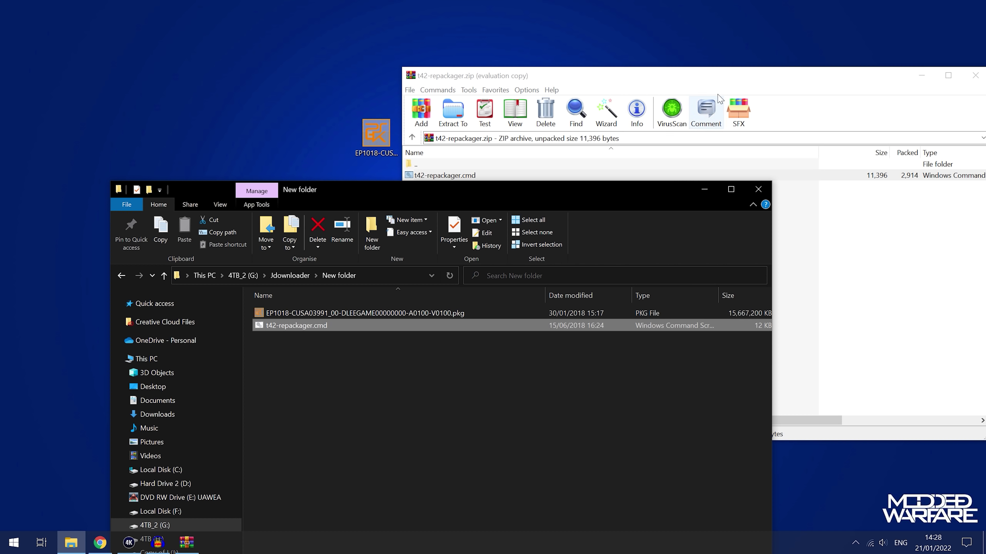
pyautogui.moveTo(756, 77); pyautogui.dragTo(441, 113)
pyautogui.click(661, 113)
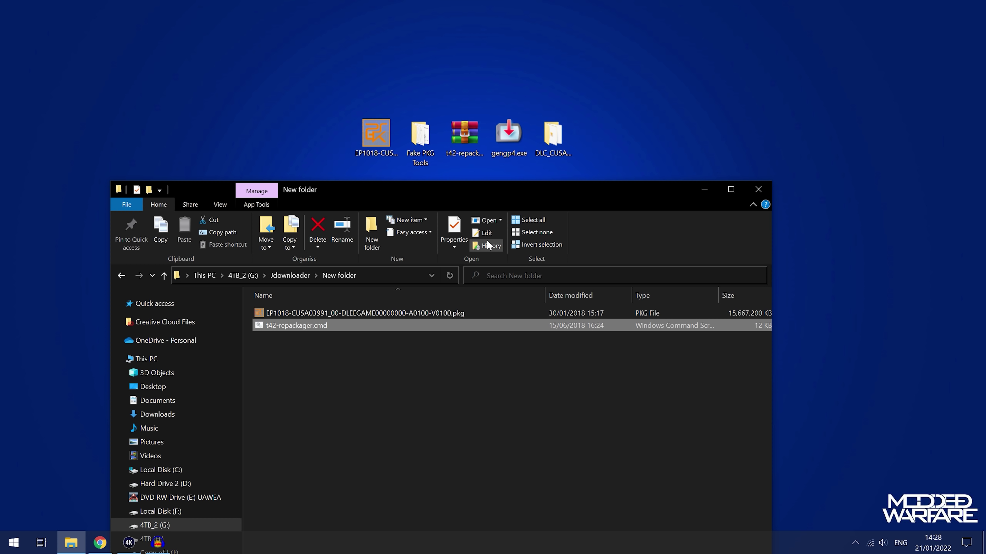
# Step: Run t42-repackager.cmd to create the bin, game, patch, repack, temp and unpack folders
pyautogui.moveTo(500, 198); pyautogui.dragTo(507, 166)
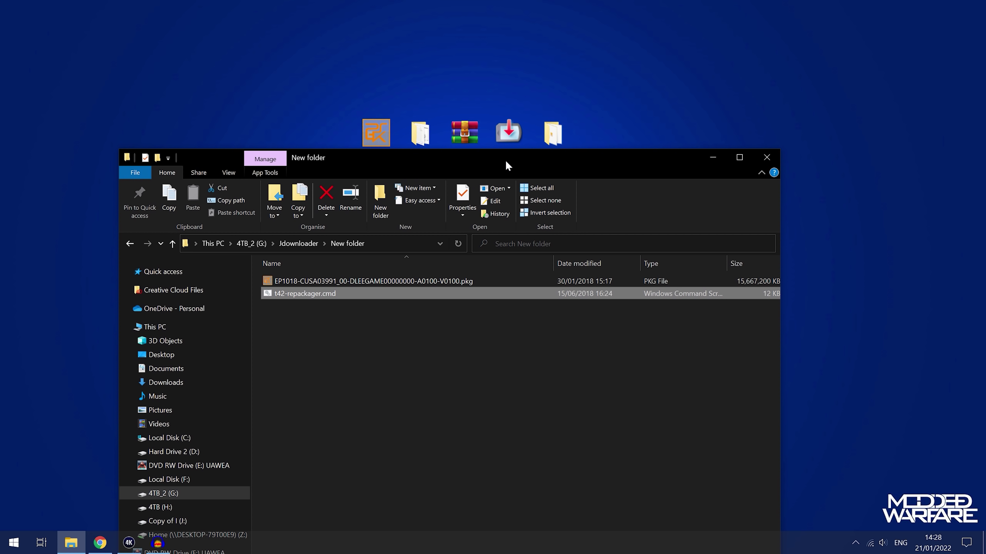
pyautogui.doubleClick(300, 292)
pyautogui.press('Return')
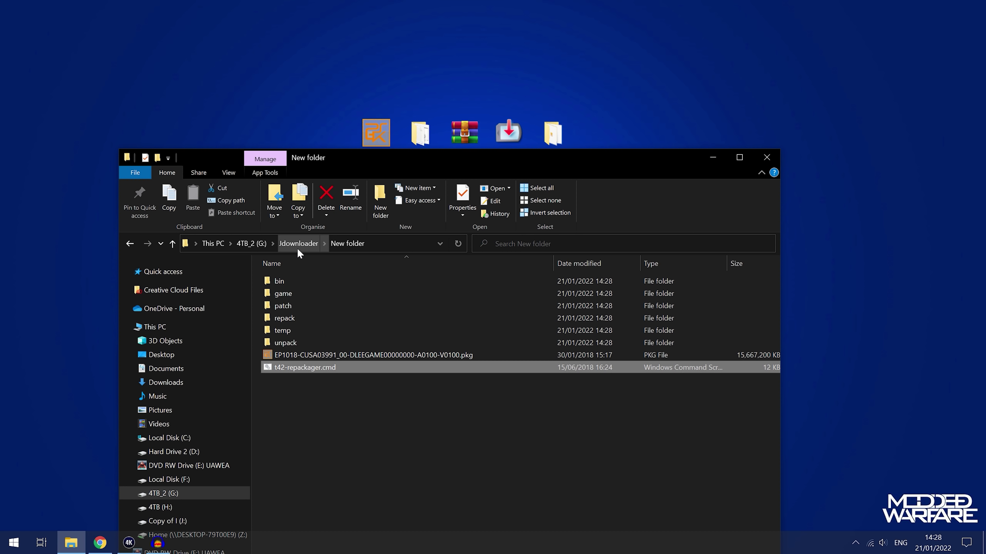
# Step: Copy gengp4.exe into the bin folder
pyautogui.moveTo(446, 167); pyautogui.dragTo(484, 209)
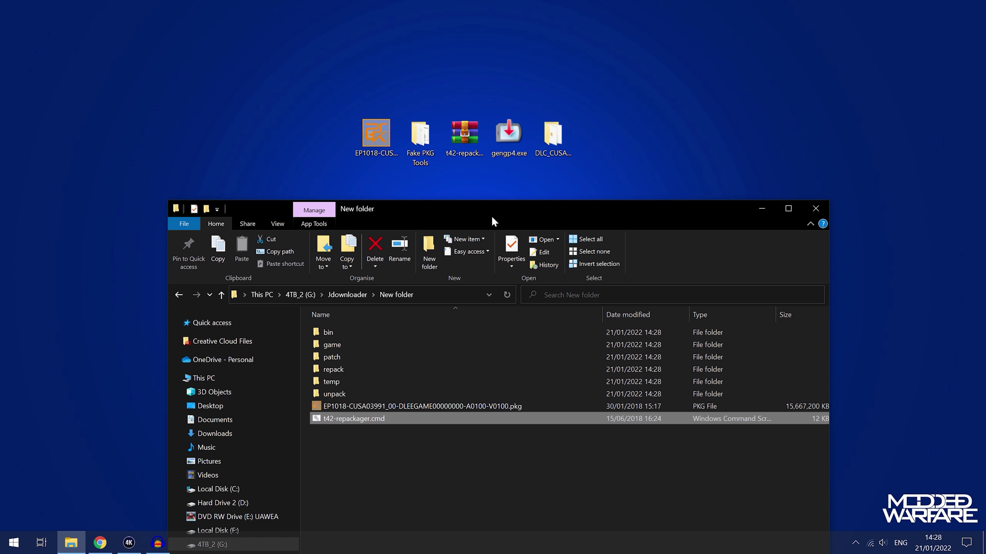
pyautogui.doubleClick(330, 322)
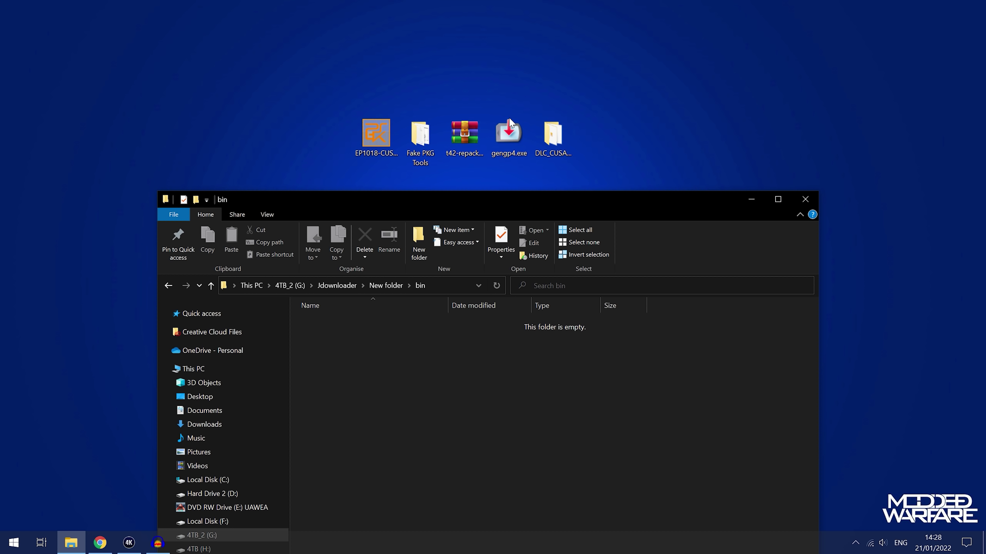
pyautogui.moveTo(509, 117); pyautogui.dragTo(437, 394)
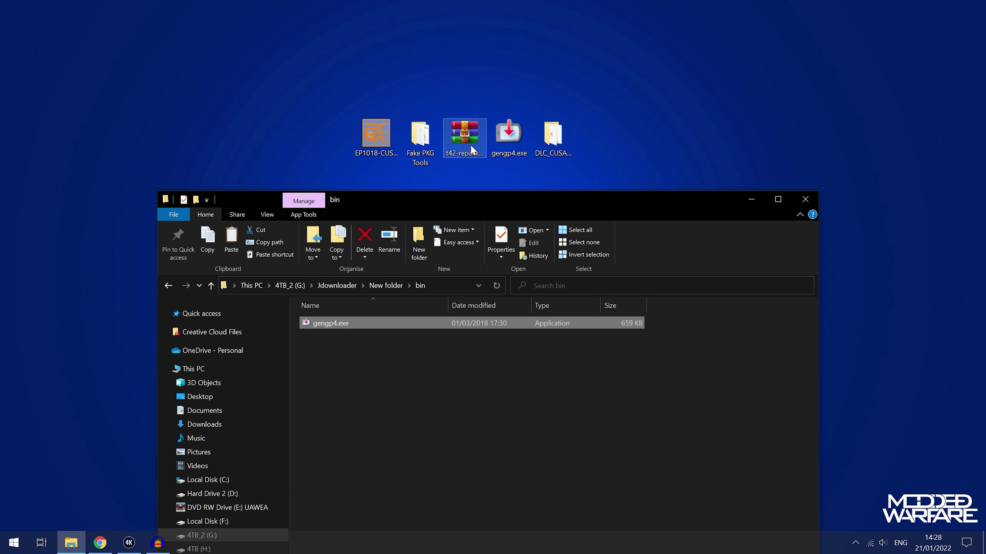
# Step: Copy the ext folder and orbis-pub-cmd.exe from Fake PKG Tools into bin
pyautogui.doubleClick(434, 153)
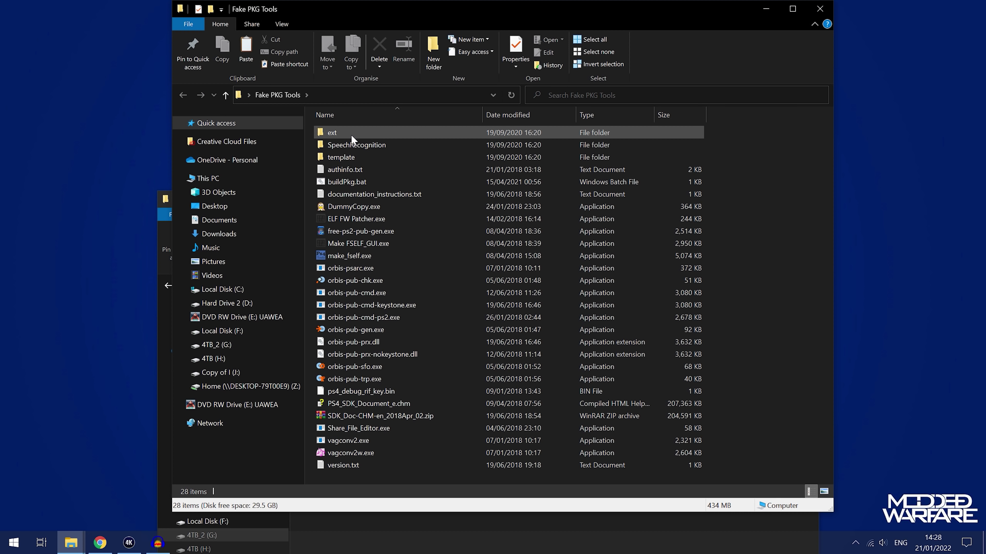
pyautogui.click(351, 134)
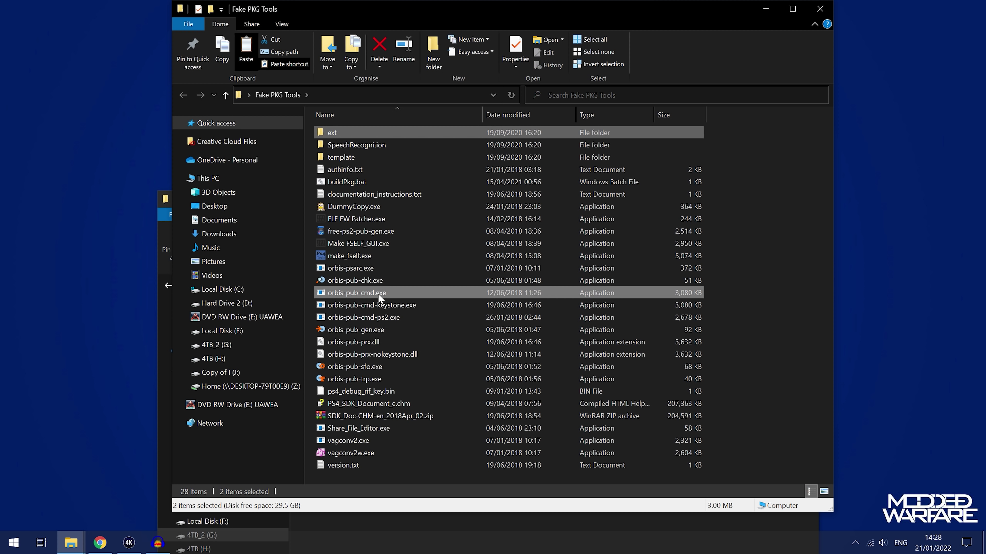
pyautogui.click(766, 9)
pyautogui.click(372, 371)
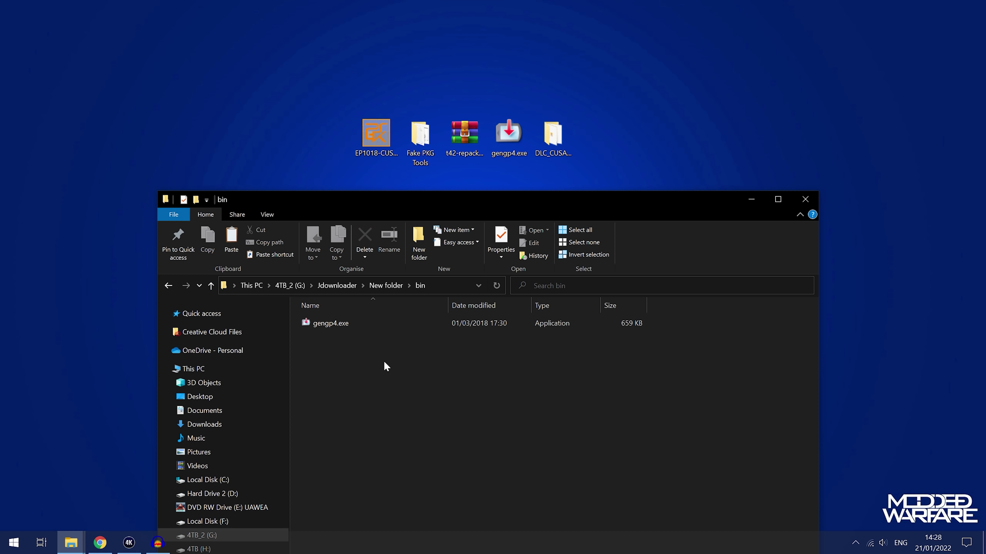
pyautogui.hotkey('ctrl', 'v')
# Step: Back in New folder, move the base game EP1018 .pkg into the game folder
pyautogui.press('BackSpace')
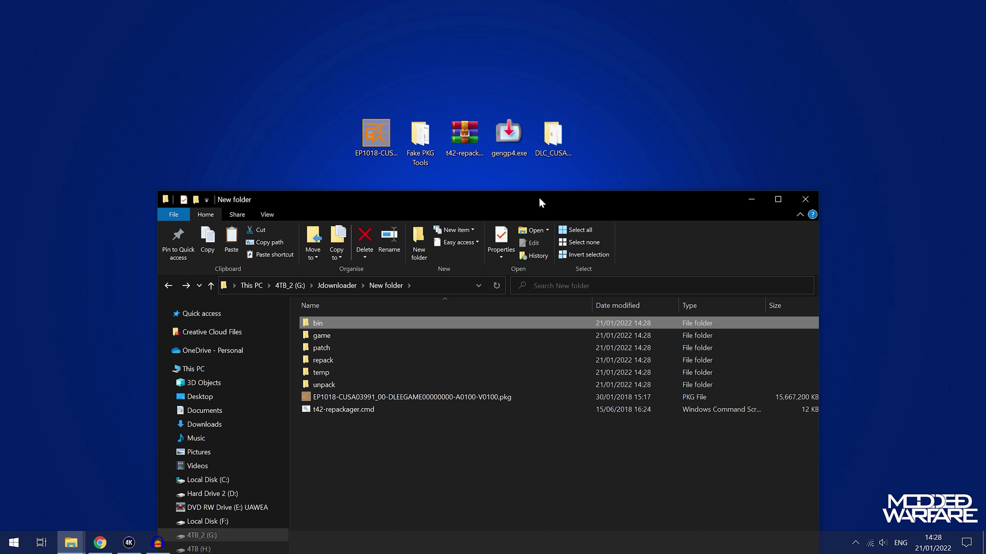
pyautogui.moveTo(539, 198); pyautogui.dragTo(532, 178)
pyautogui.click(346, 380)
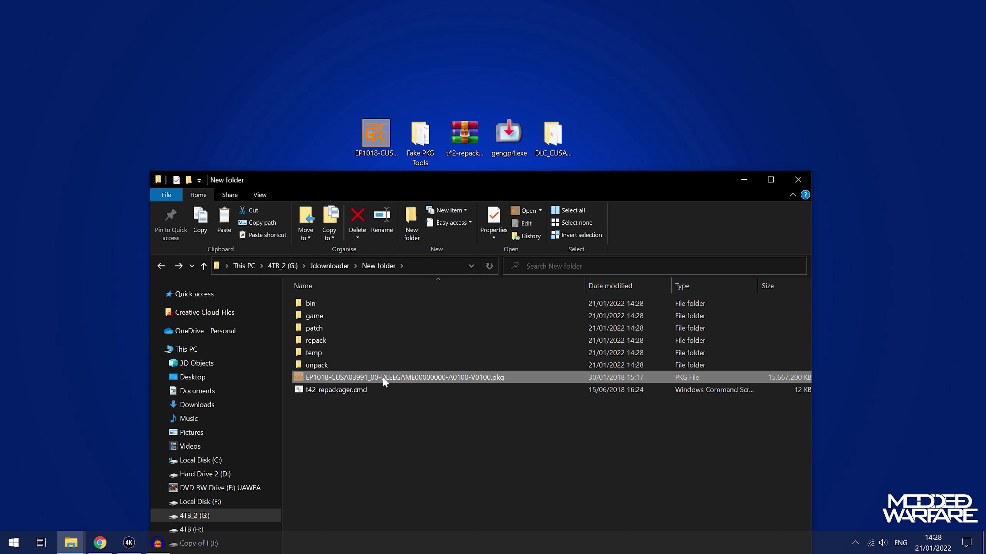
pyautogui.moveTo(389, 376); pyautogui.dragTo(349, 316)
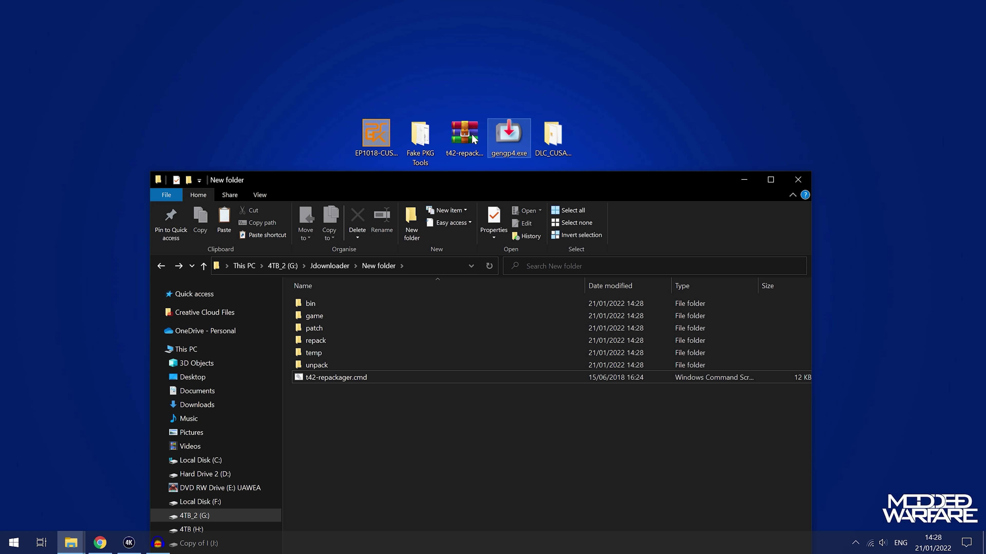
# Step: Copy the desktop EP1018 DEVMENU package into the patch folder
pyautogui.click(386, 141)
pyautogui.moveTo(340, 72); pyautogui.dragTo(356, 327)
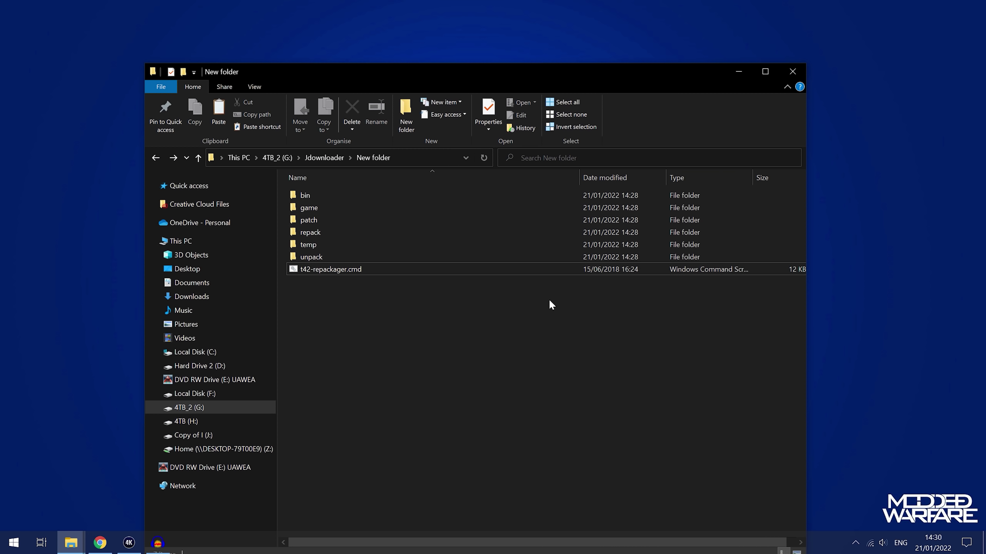
pyautogui.click(346, 269)
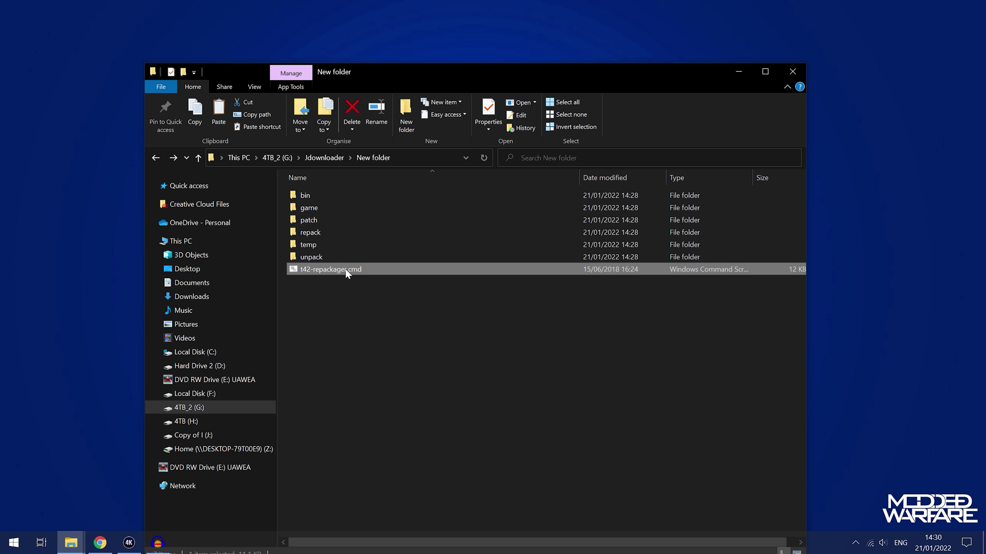
# Step: Run t42-repackager.cmd until it builds DLEEGAME0DEVMENU-A0131-V0100-repack.pkg, then close the console
pyautogui.doubleClick(360, 270)
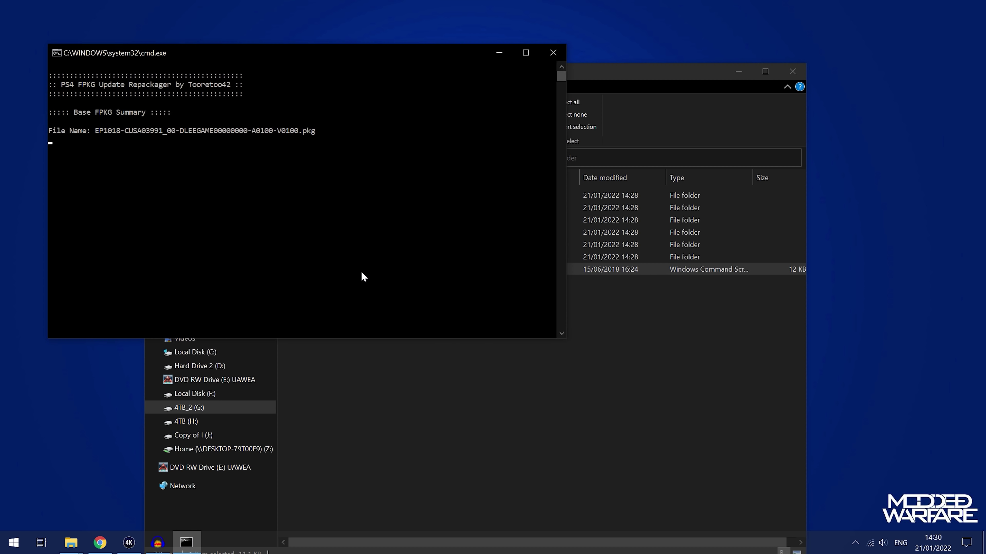
pyautogui.moveTo(429, 54); pyautogui.dragTo(614, 100)
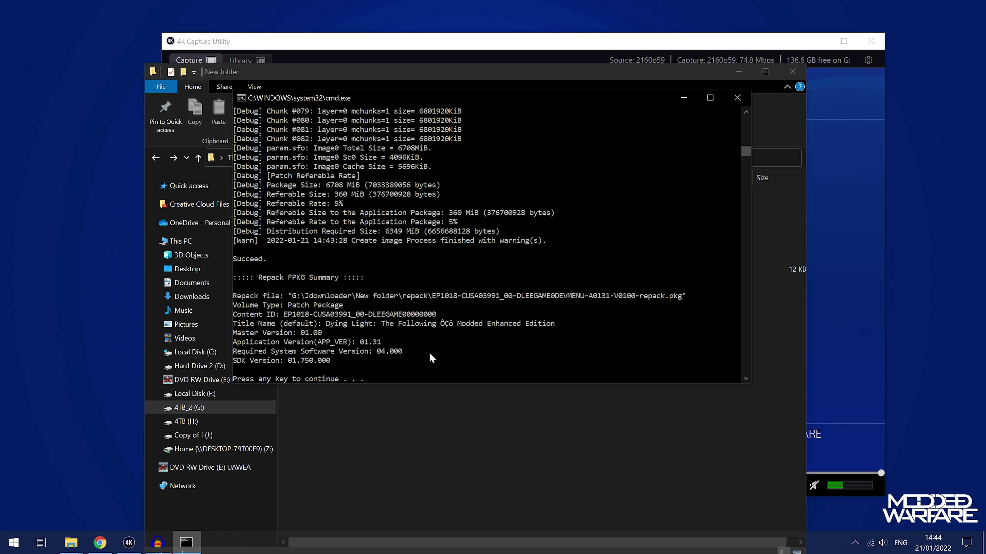
pyautogui.press('Return')
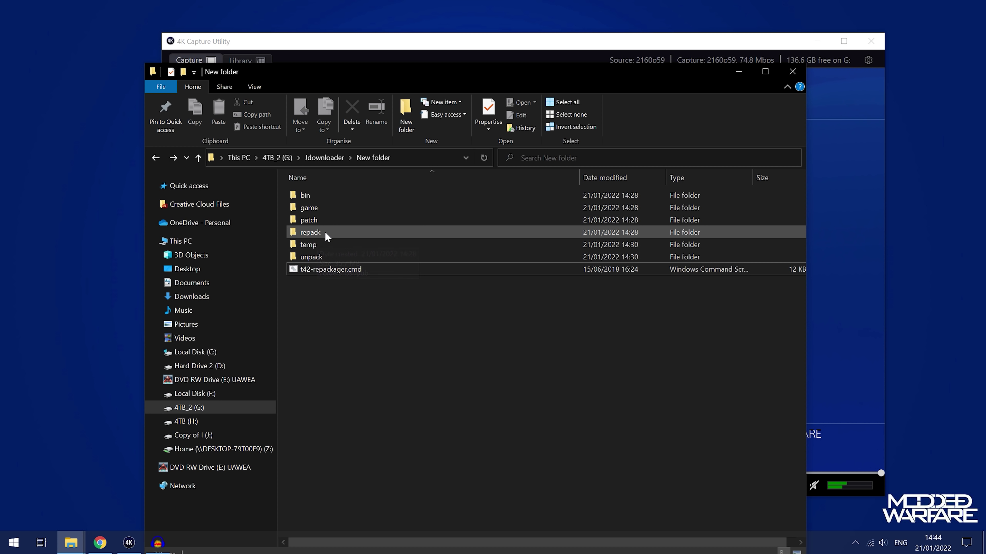
# Step: Copy the new repack .pkg from the repack folder
pyautogui.click(342, 234)
pyautogui.moveTo(322, 235)
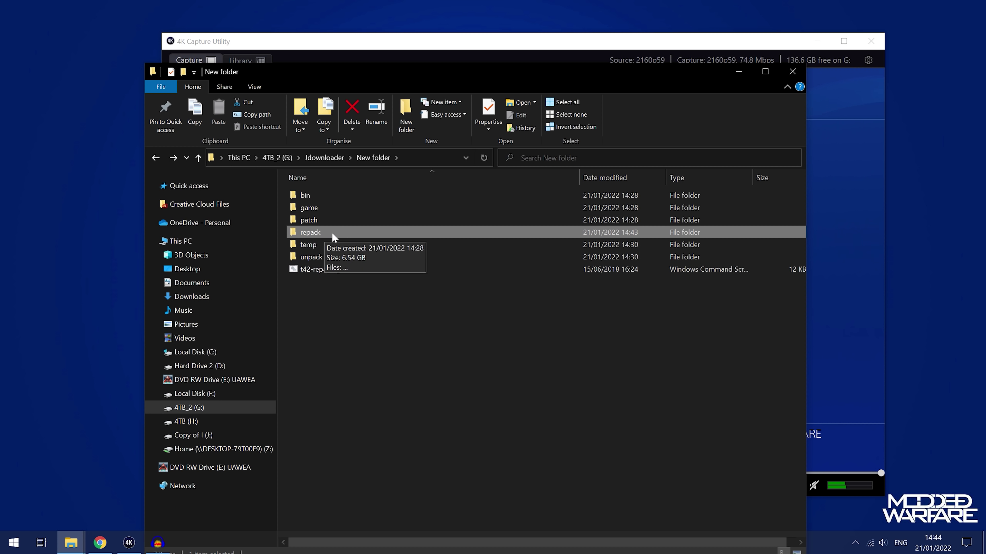
pyautogui.doubleClick(326, 234)
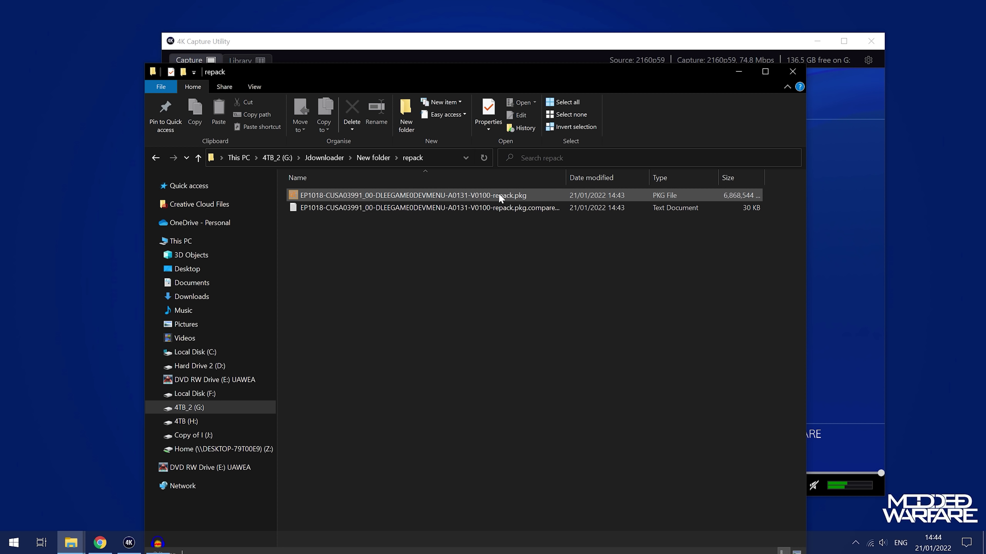
pyautogui.click(542, 195)
pyautogui.rightClick(507, 195)
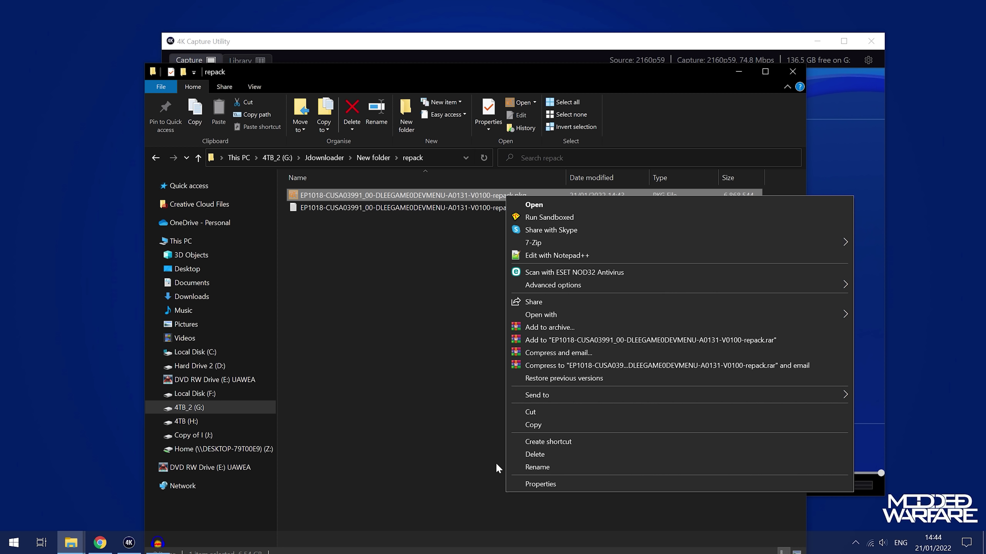
pyautogui.click(533, 426)
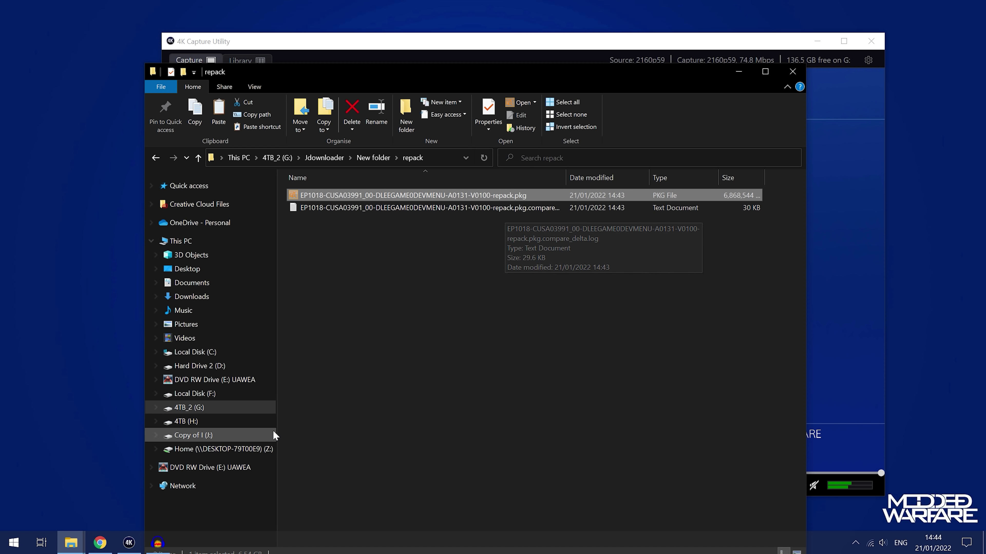
# Step: On USB (I:), delete the old DEVMENU .pkg and paste the repack package
pyautogui.click(200, 436)
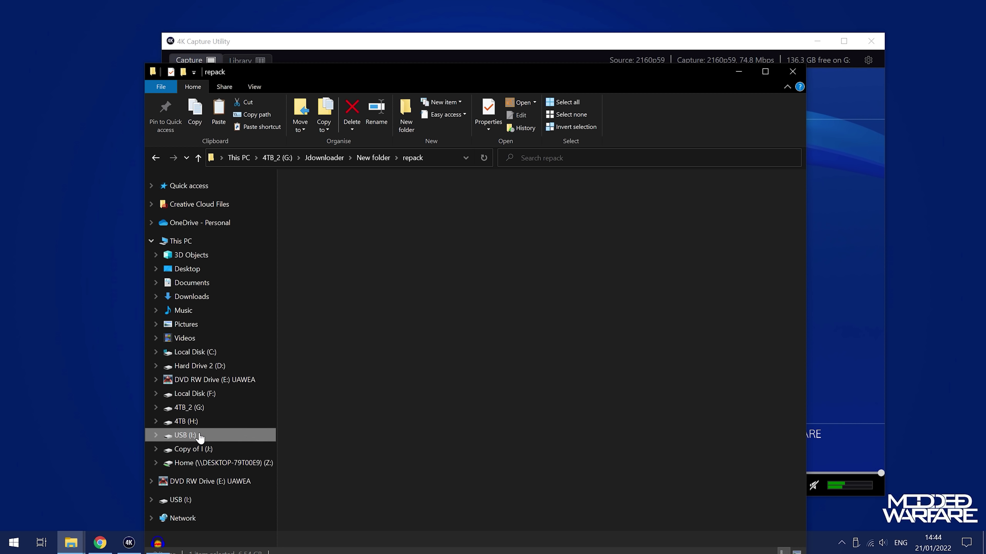
pyautogui.scroll(-2, 544, 346)
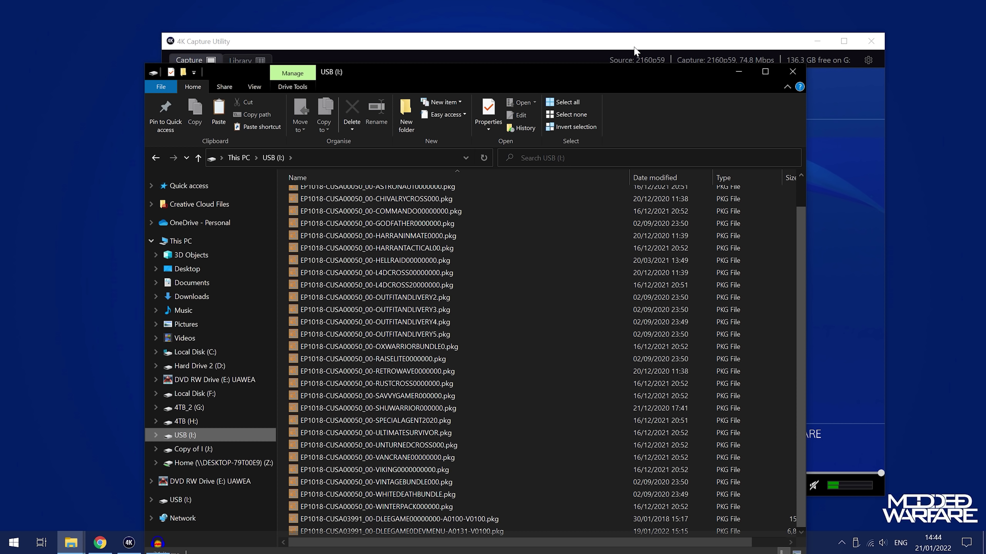
pyautogui.moveTo(635, 72); pyautogui.dragTo(625, 21)
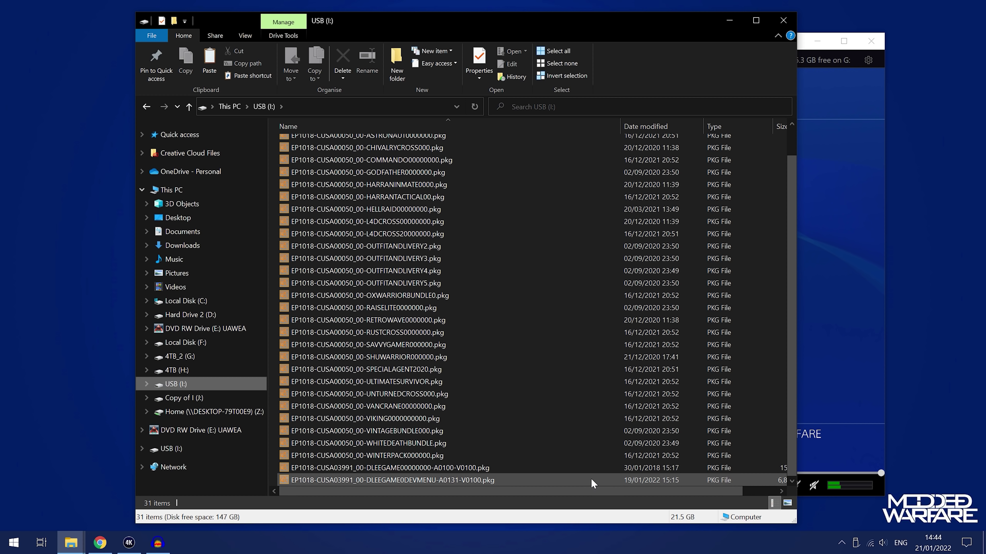
pyautogui.click(591, 478)
pyautogui.press('Delete')
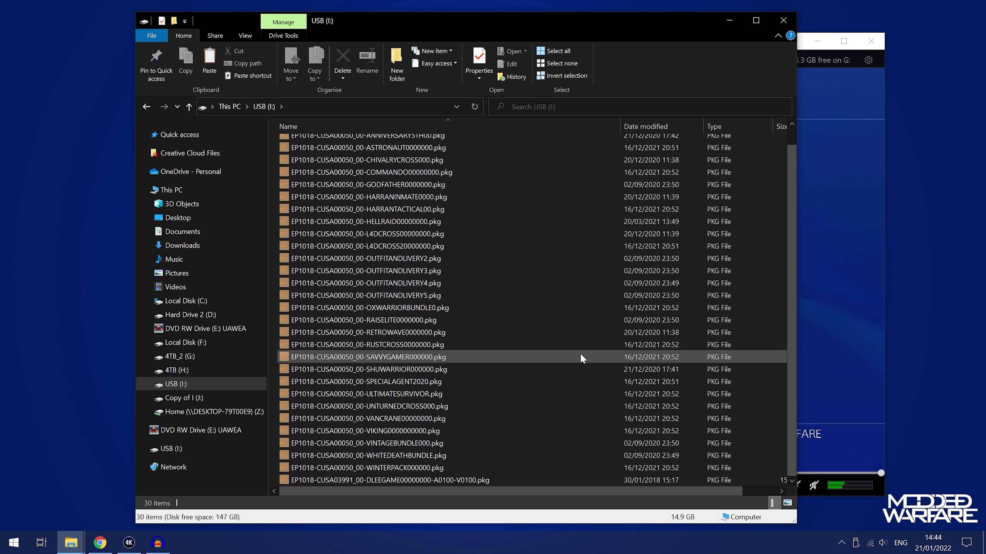
pyautogui.click(580, 357)
pyautogui.hotkey('ctrl', 'v')
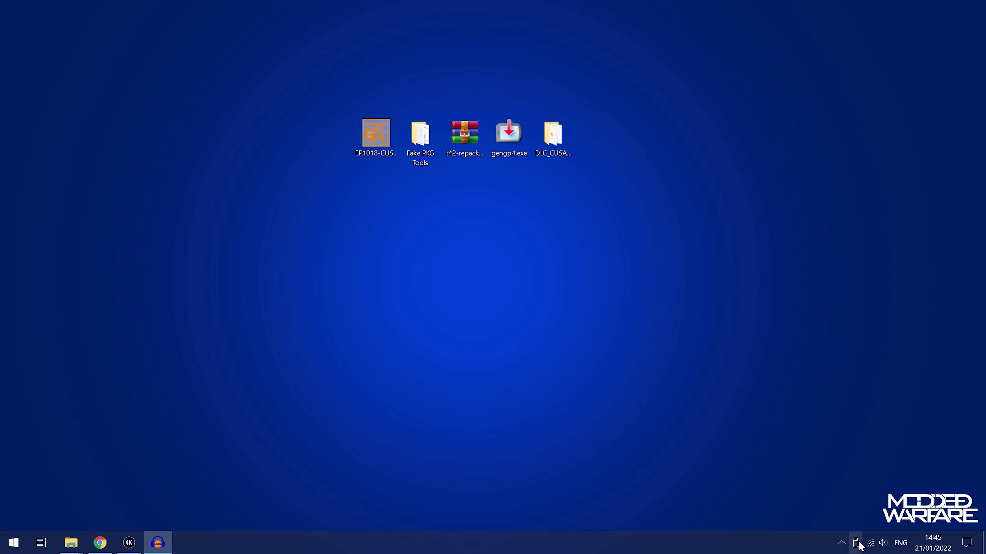
# Step: Safely eject the USB drive and select the DEVMENU-A0131 repack package in Package Installer
pyautogui.rightClick(859, 544)
pyautogui.click(871, 525)
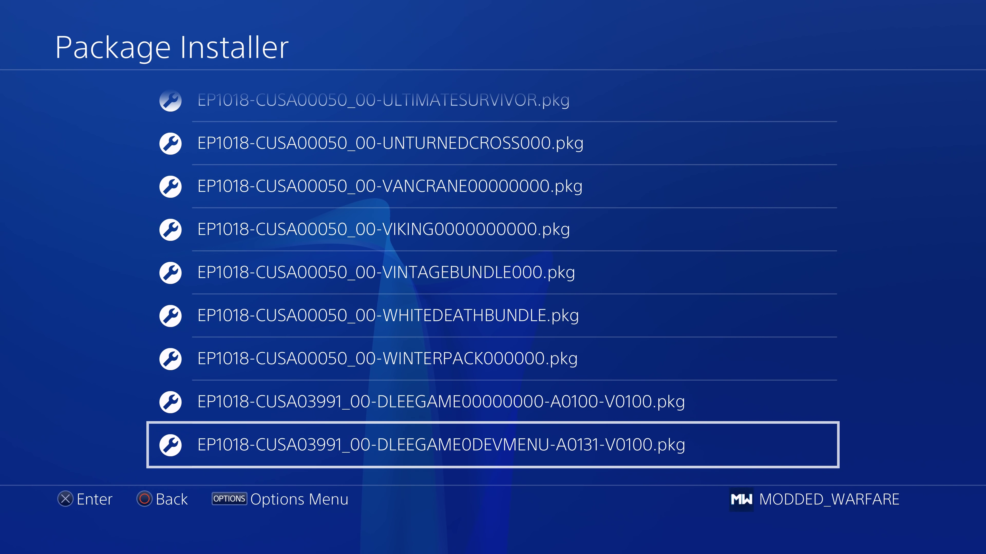
pyautogui.press('Escape')
pyautogui.press('Return')
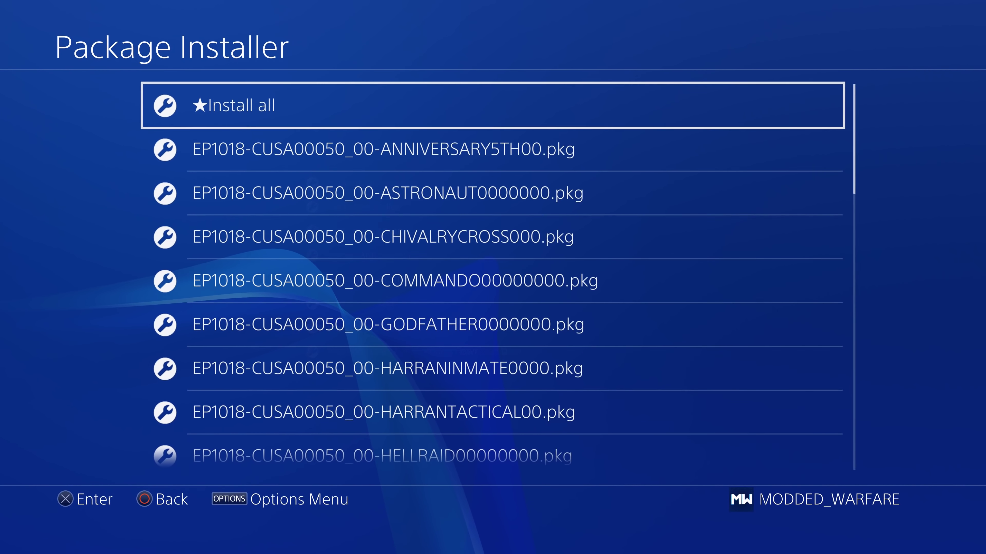
pyautogui.press('Down')
pyautogui.press('Down')
pyautogui.press('Down')
pyautogui.press('Down')
pyautogui.press('Down')
pyautogui.press('Down')
pyautogui.press('Down')
pyautogui.press('Down')
pyautogui.press('Down')
pyautogui.press('Down')
pyautogui.press('Down')
pyautogui.press('Down')
pyautogui.press('Down')
pyautogui.press('Down')
pyautogui.press('Down')
pyautogui.press('Down')
pyautogui.press('Down')
pyautogui.press('Down')
pyautogui.press('Down')
pyautogui.press('Down')
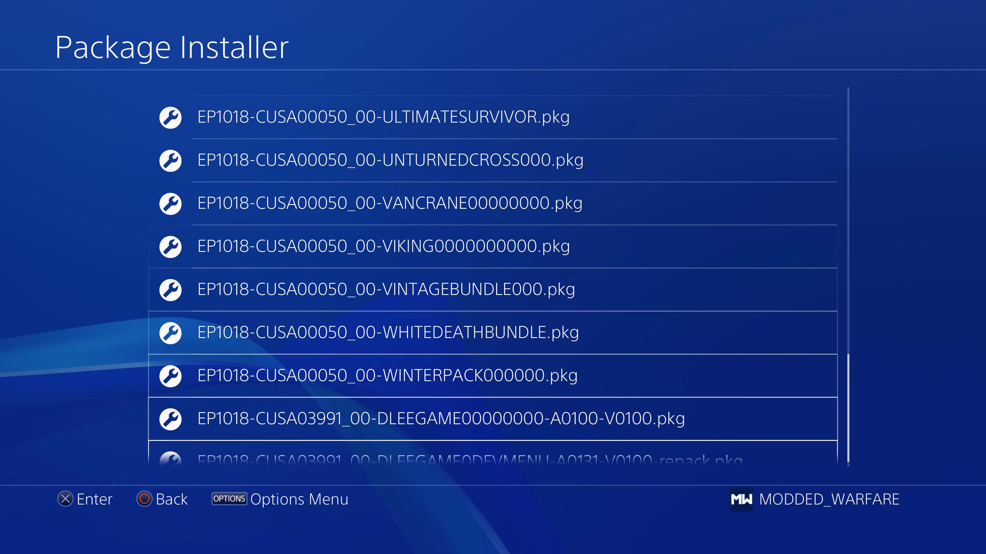
pyautogui.press('Down')
# Step: Install the DEVMENU repack package, choosing Yes to continue over the existing content
pyautogui.press('Return')
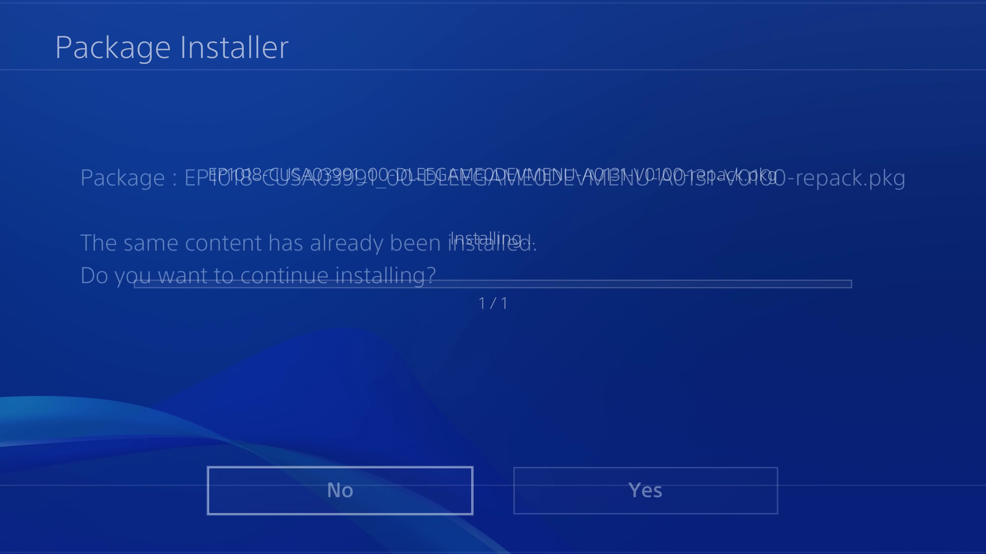
pyautogui.press('Right')
pyautogui.press('Return')
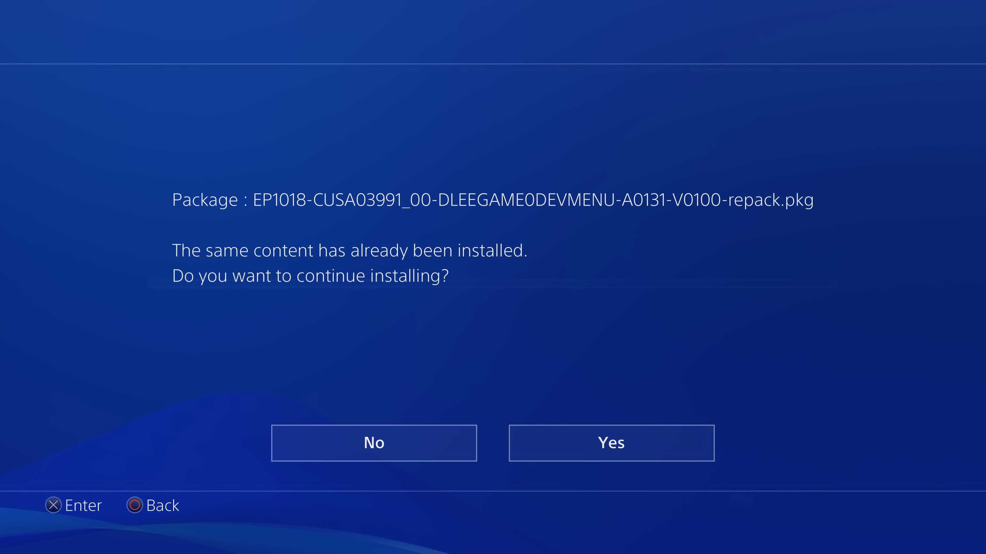
pyautogui.press('super')
# Step: Check Dying Light's information screen showing version 1.31
pyautogui.press('Menu')
pyautogui.press('Down')
pyautogui.press('Down')
pyautogui.press('Down')
pyautogui.press('Down')
pyautogui.press('Down')
pyautogui.press('Down')
pyautogui.press('Down')
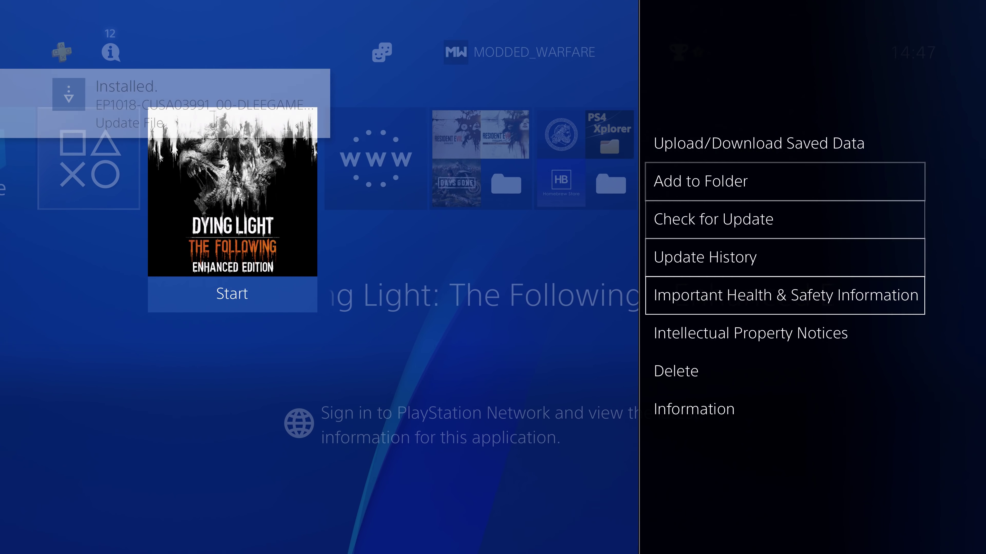
pyautogui.press('Return')
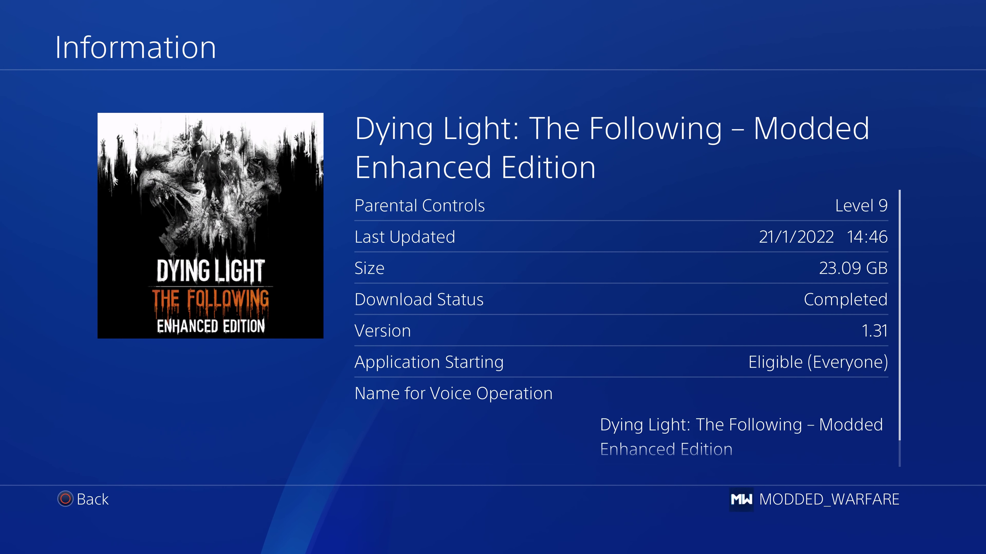
pyautogui.press('Escape')
# Step: Read the 1.31 update history listing the Extra Developer and Cheat Menu, then return home
pyautogui.press('Menu')
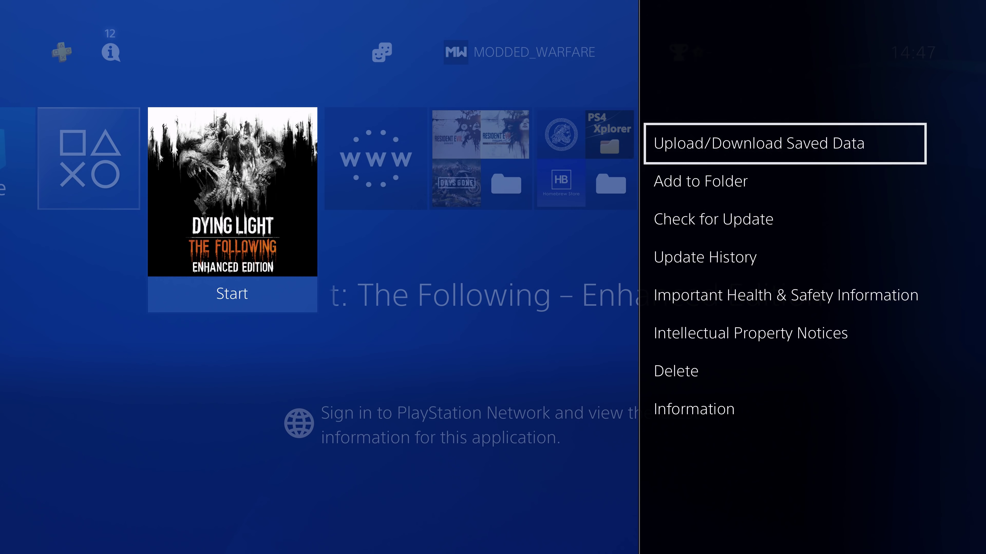
pyautogui.press('Down')
pyautogui.press('Down')
pyautogui.press('Down')
pyautogui.press('Return')
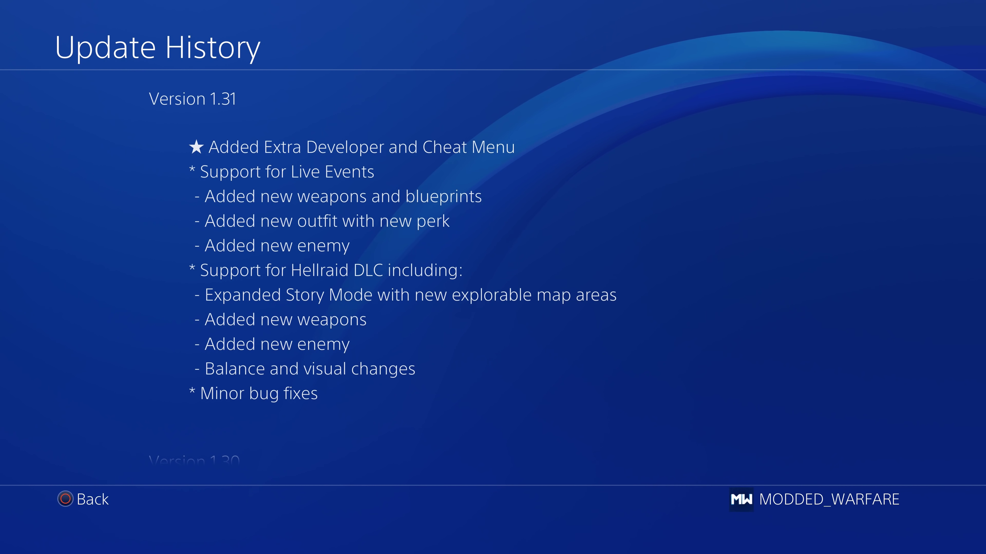
pyautogui.press('Down')
pyautogui.press('Up')
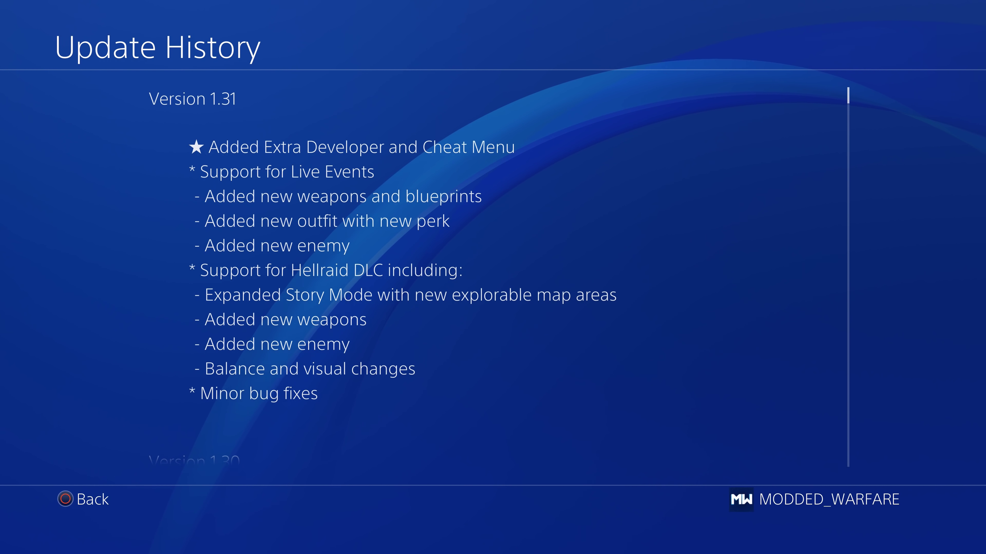
pyautogui.press('Escape')
# Step: Install all queued EP1018-CUSA00050 Dying Light add-on packages from Debug Settings > Game > Package Installer
pyautogui.press('Up')
pyautogui.press('Left')
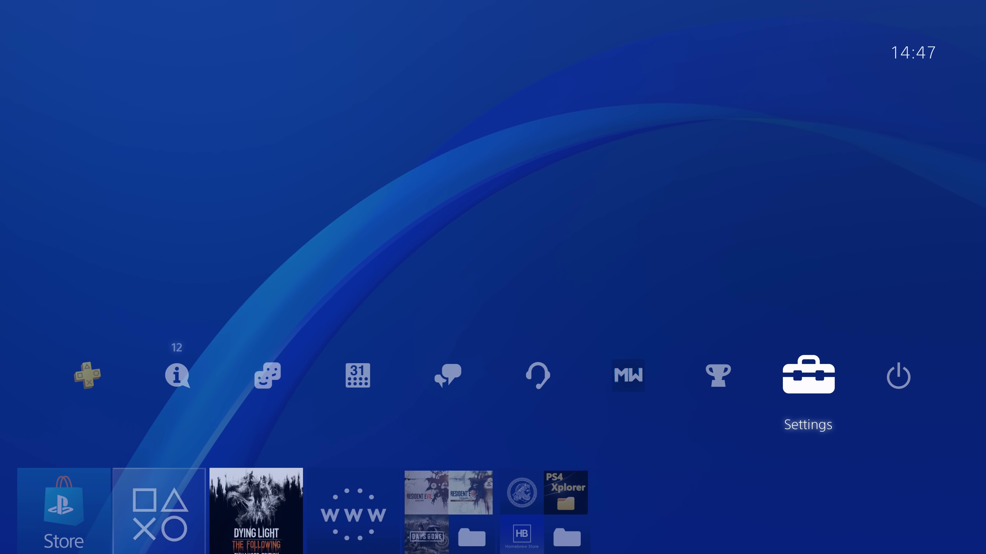
pyautogui.press('Return')
pyautogui.press('Down')
pyautogui.press('Down')
pyautogui.press('Down')
pyautogui.press('Down')
pyautogui.press('Down')
pyautogui.press('Down')
pyautogui.press('Down')
pyautogui.press('Down')
pyautogui.press('Down')
pyautogui.press('Down')
pyautogui.press('Down')
pyautogui.press('Down')
pyautogui.press('Down')
pyautogui.press('Down')
pyautogui.press('Down')
pyautogui.press('Down')
pyautogui.press('Down')
pyautogui.press('Down')
pyautogui.press('Down')
pyautogui.press('Down')
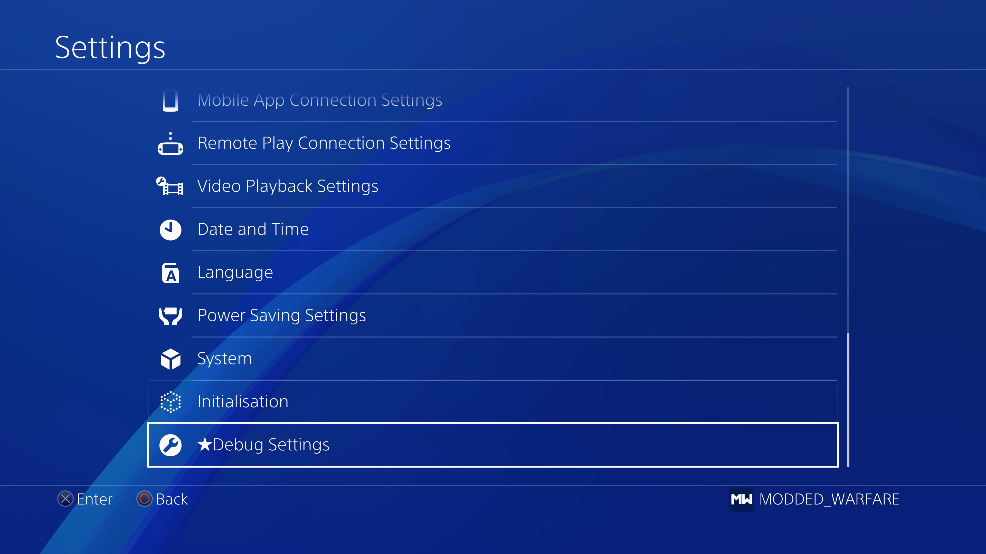
pyautogui.press('Return')
pyautogui.press('Return')
pyautogui.press('Down')
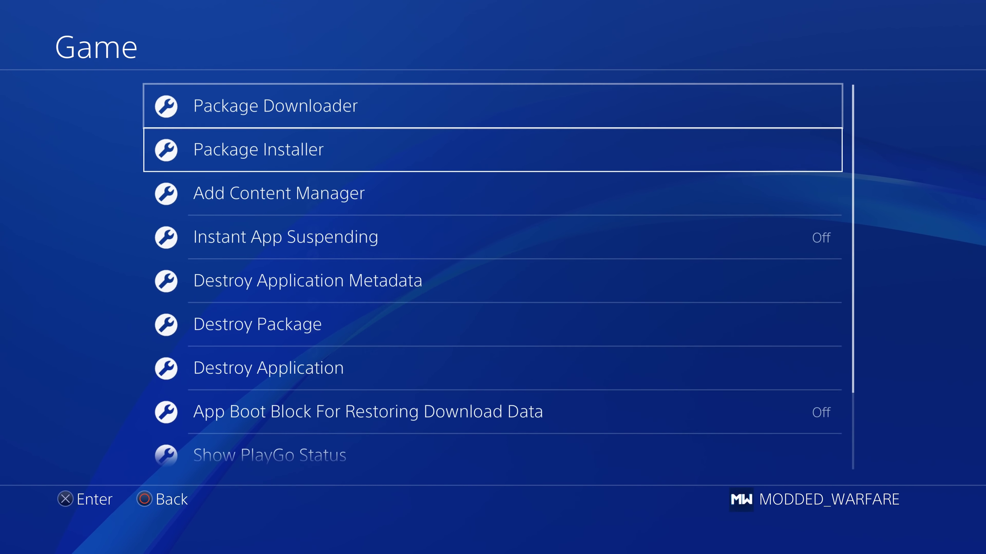
pyautogui.press('Return')
pyautogui.press('Down')
pyautogui.press('Up')
pyautogui.press('Return')
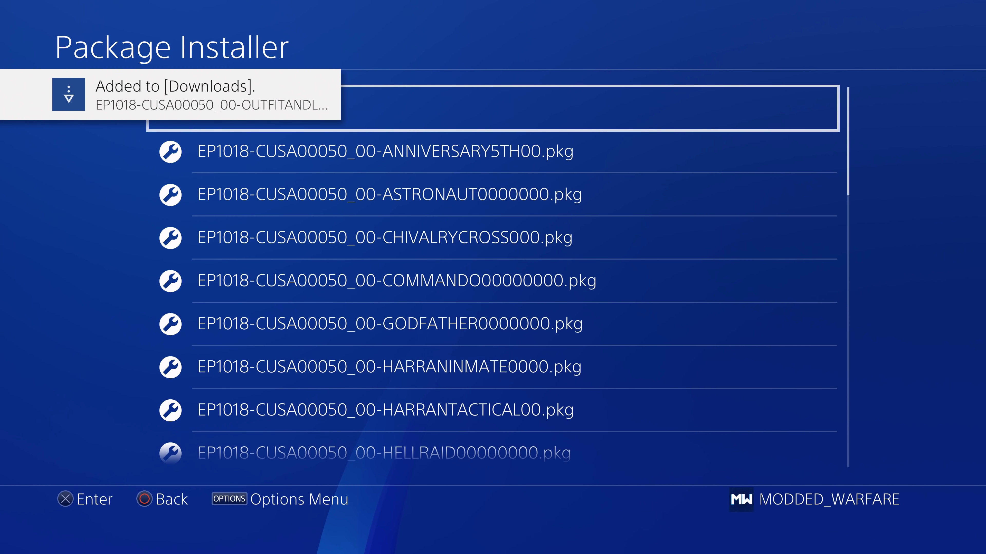
pyautogui.press('Down')
pyautogui.press('Down')
pyautogui.press('Down')
pyautogui.press('Down')
pyautogui.press('Down')
pyautogui.press('Down')
pyautogui.press('Down')
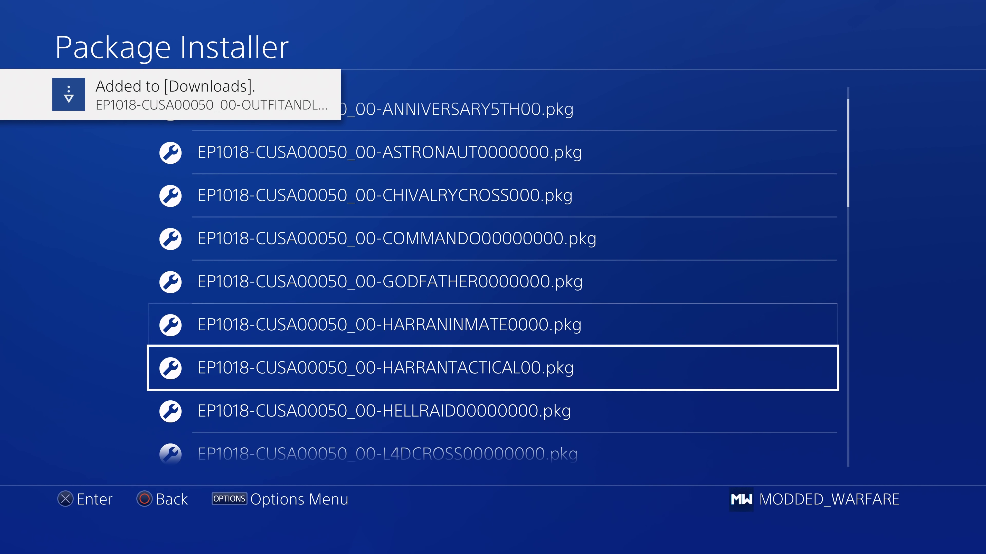
pyautogui.press('super')
# Step: Review the Installed Add-Ons list on the game's Information page, then start Dying Light: The Following
pyautogui.press('Menu')
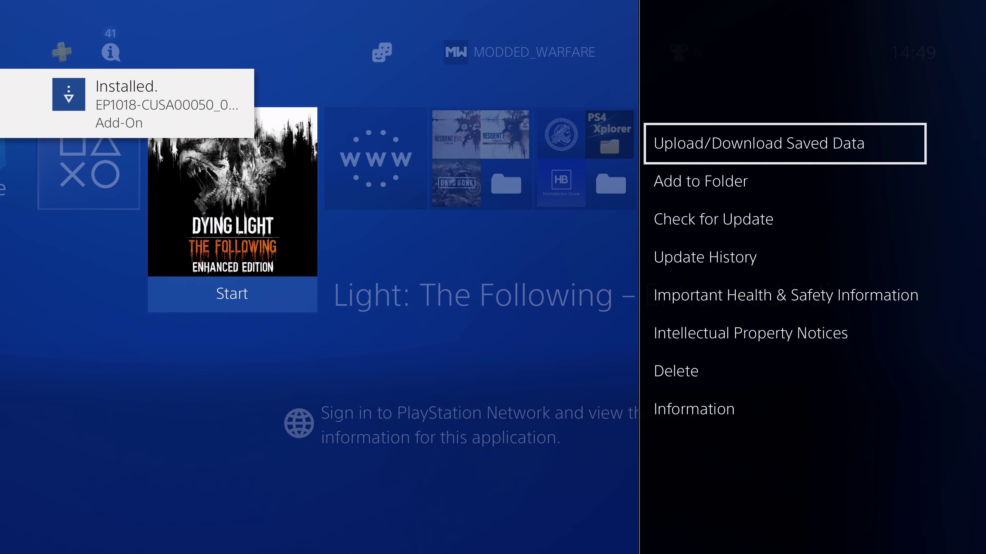
pyautogui.press('Down')
pyautogui.press('Return')
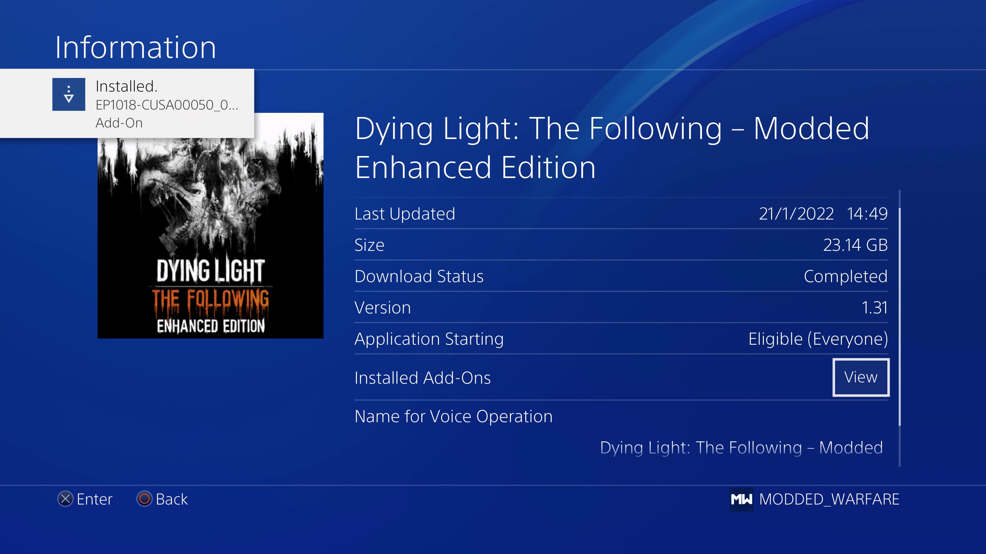
pyautogui.press('Return')
pyautogui.press('Down')
pyautogui.press('Down')
pyautogui.press('Down')
pyautogui.press('Down')
pyautogui.press('Down')
pyautogui.press('Down')
pyautogui.press('Down')
pyautogui.press('Down')
pyautogui.press('Down')
pyautogui.press('Down')
pyautogui.press('Down')
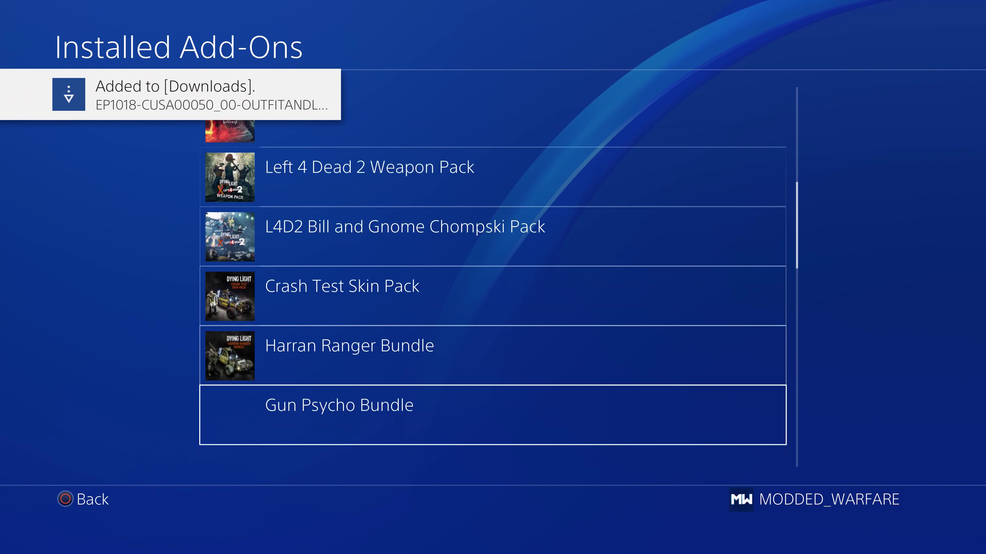
pyautogui.press('Down')
pyautogui.press('Down')
pyautogui.press('Down')
pyautogui.press('Down')
pyautogui.press('Down')
pyautogui.press('Up')
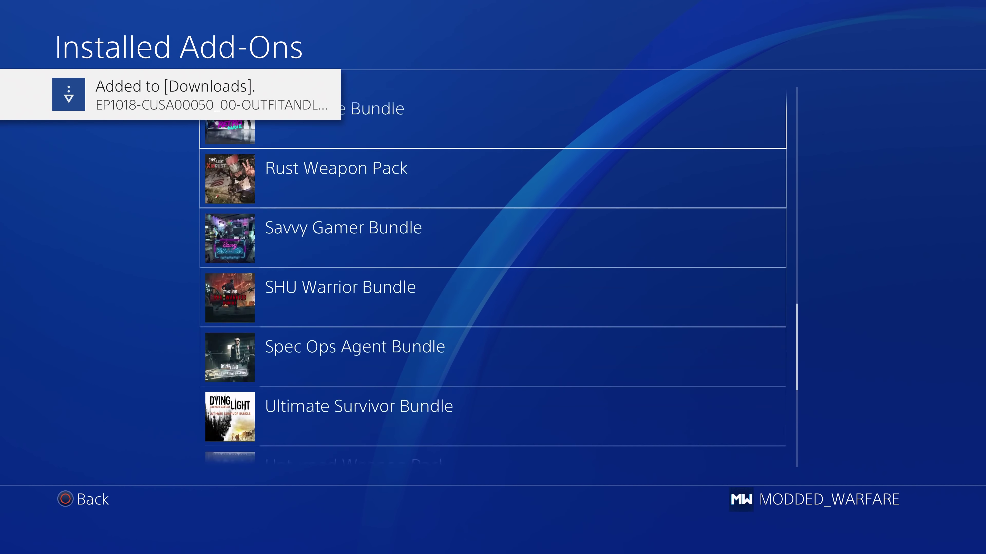
pyautogui.press('Up')
pyautogui.press('Up')
pyautogui.press('Up')
pyautogui.press('Up')
pyautogui.press('Up')
pyautogui.press('Up')
pyautogui.press('Up')
pyautogui.press('Up')
pyautogui.press('super')
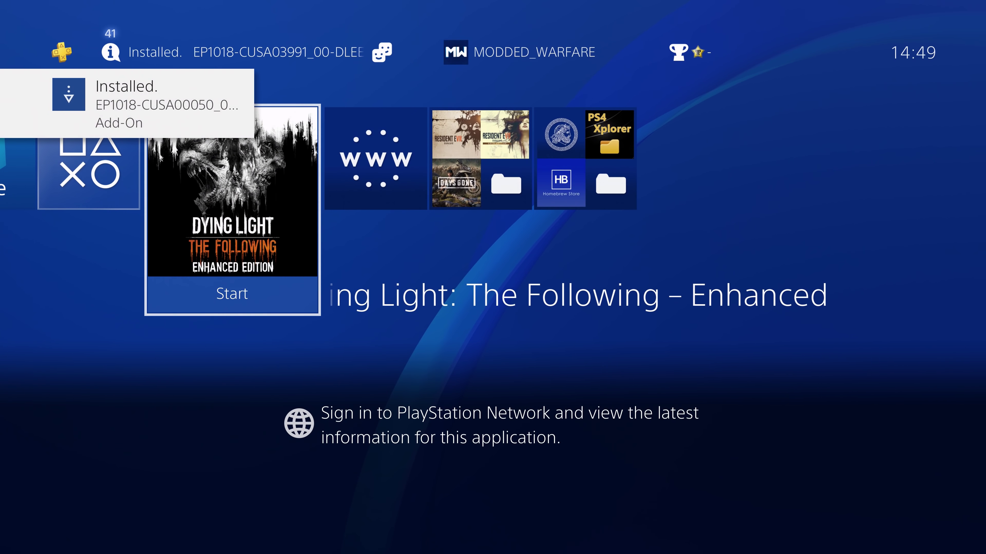
pyautogui.press('Return')
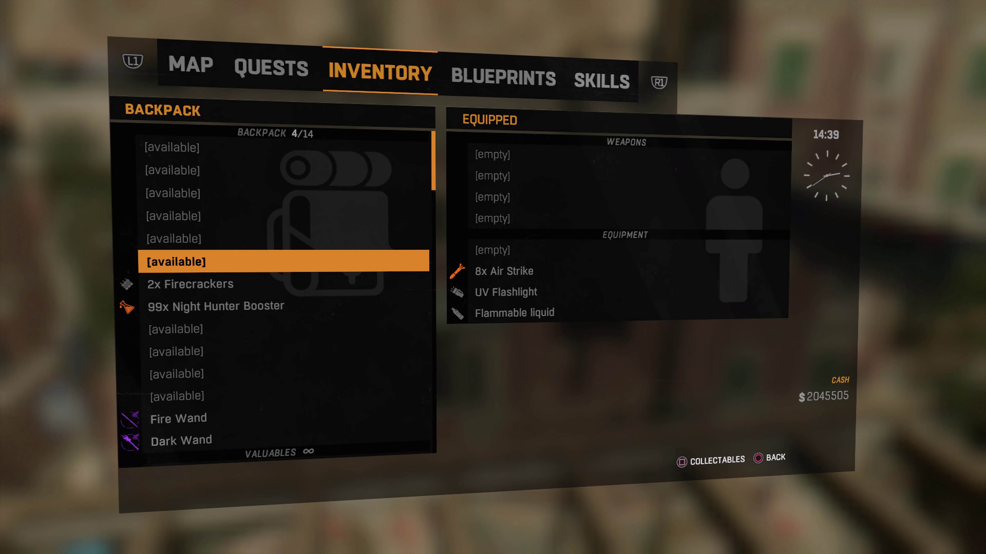
# Step: Close the inventory, turn toward the hotel and pause the game
pyautogui.press('Up')
pyautogui.press('Up')
pyautogui.press('Escape')
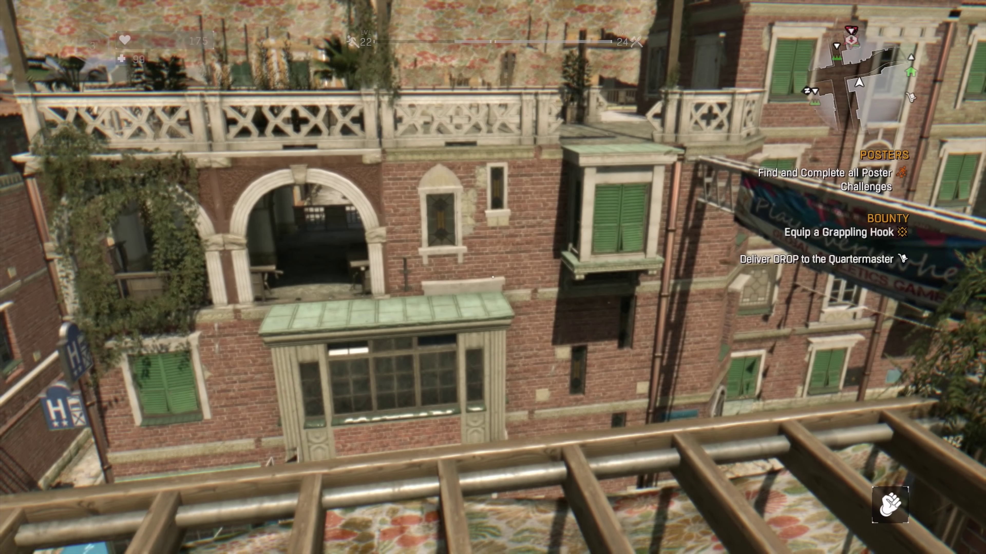
pyautogui.press('w')
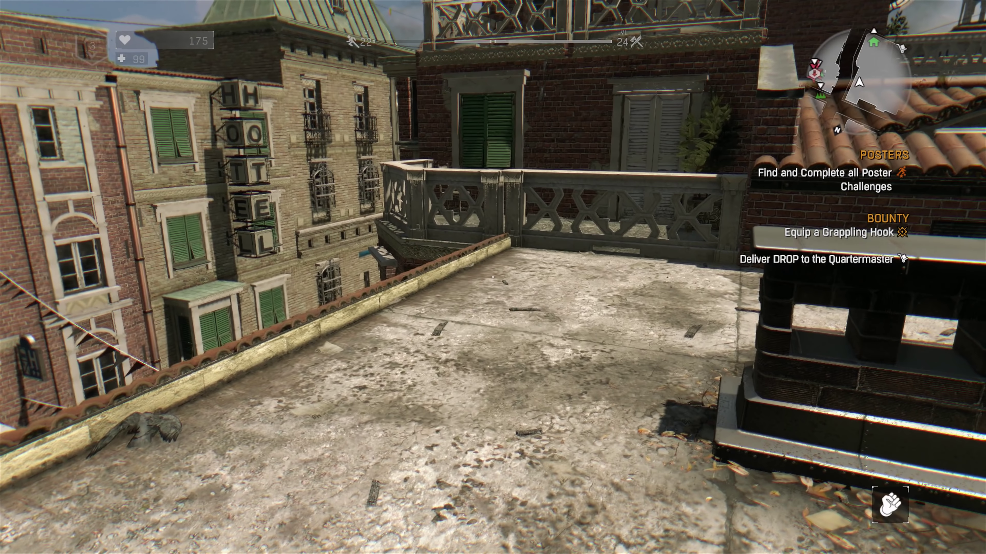
pyautogui.press('Escape')
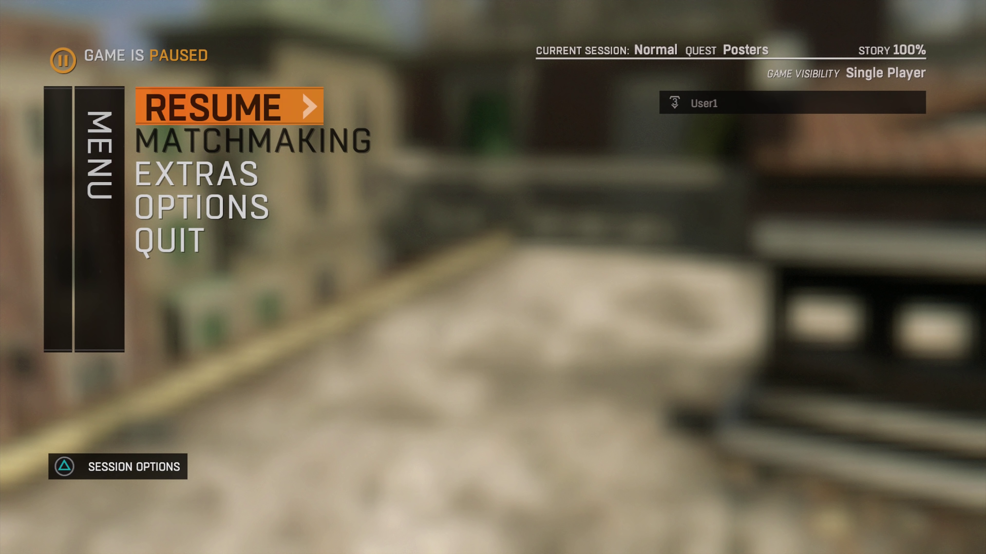
# Step: Open the Extras cheat menus and browse the entries, landing on Player Menu
pyautogui.press('Down')
pyautogui.press('Down')
pyautogui.press('Return')
pyautogui.press('Down')
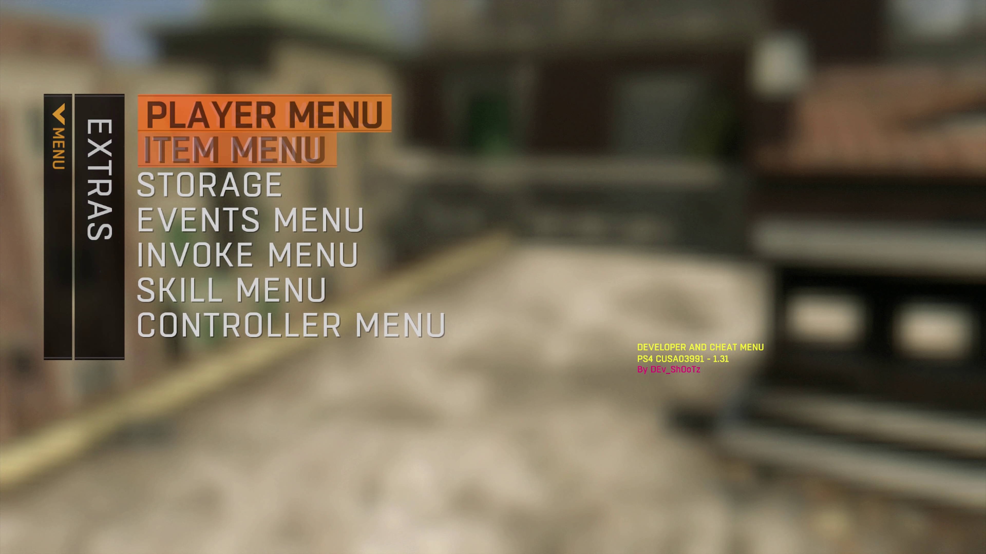
pyautogui.press('Down')
pyautogui.press('Down')
pyautogui.press('Down')
pyautogui.press('Down')
pyautogui.press('Up')
pyautogui.press('Up')
pyautogui.press('Up')
pyautogui.press('Up')
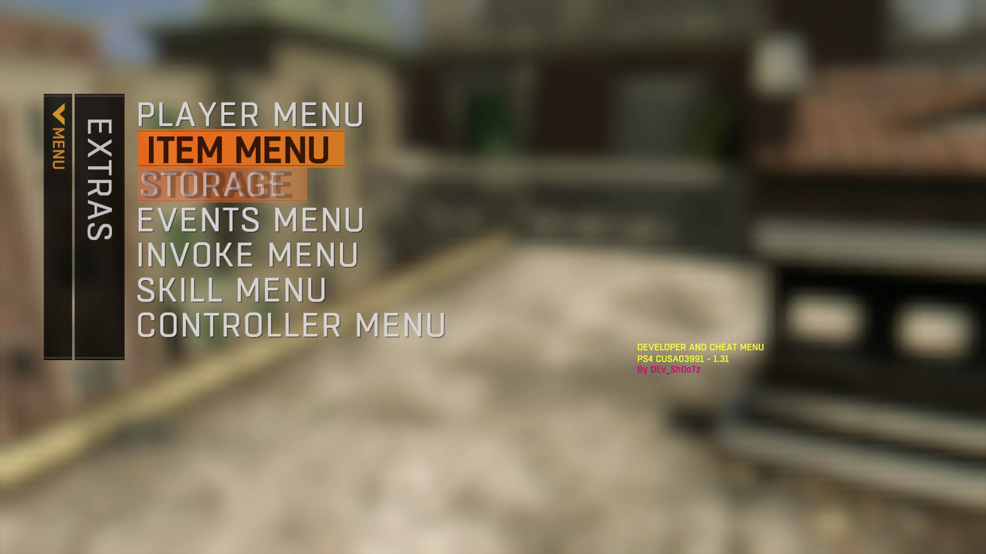
pyautogui.press('Up')
pyautogui.press('Down')
pyautogui.press('Down')
pyautogui.press('Up')
pyautogui.press('Up')
pyautogui.press('Return')
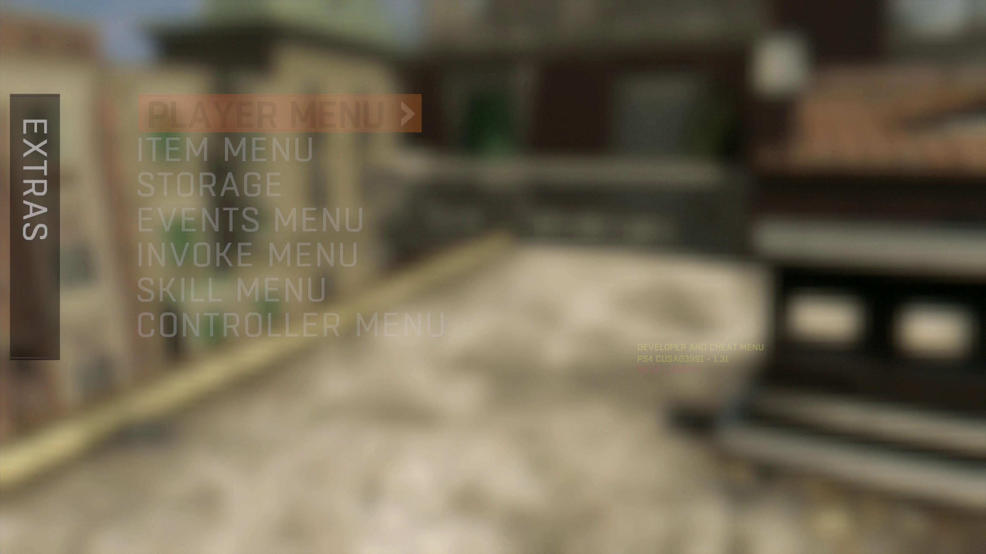
pyautogui.press('Right')
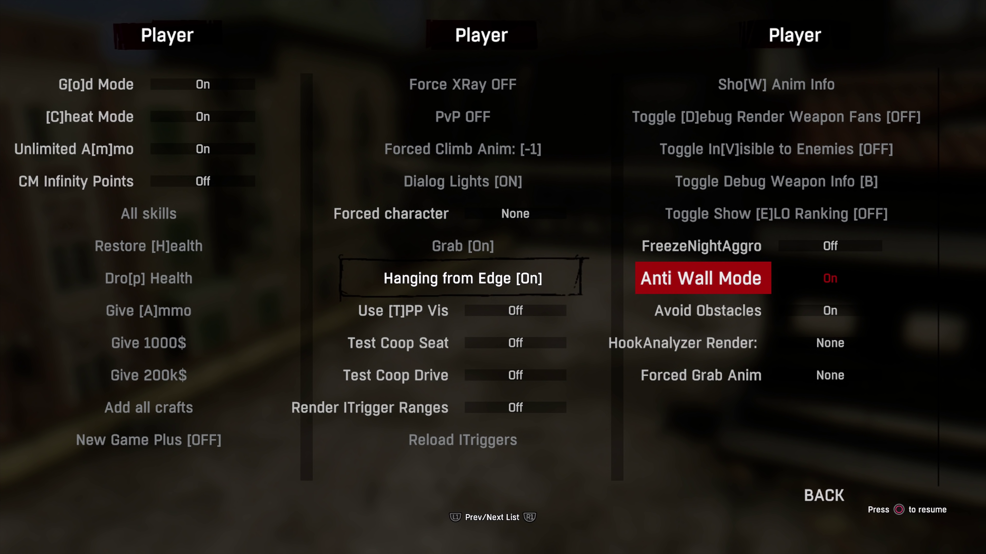
pyautogui.press('Left')
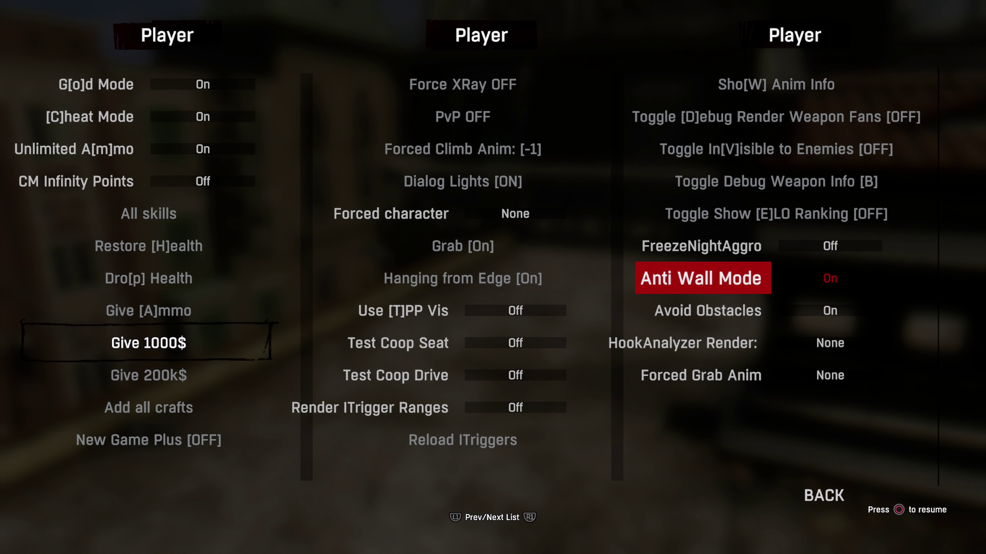
pyautogui.press('Up')
pyautogui.press('Up')
pyautogui.press('Up')
pyautogui.press('Up')
pyautogui.press('Up')
pyautogui.press('Up')
pyautogui.press('Up')
pyautogui.press('Up')
pyautogui.press('Down')
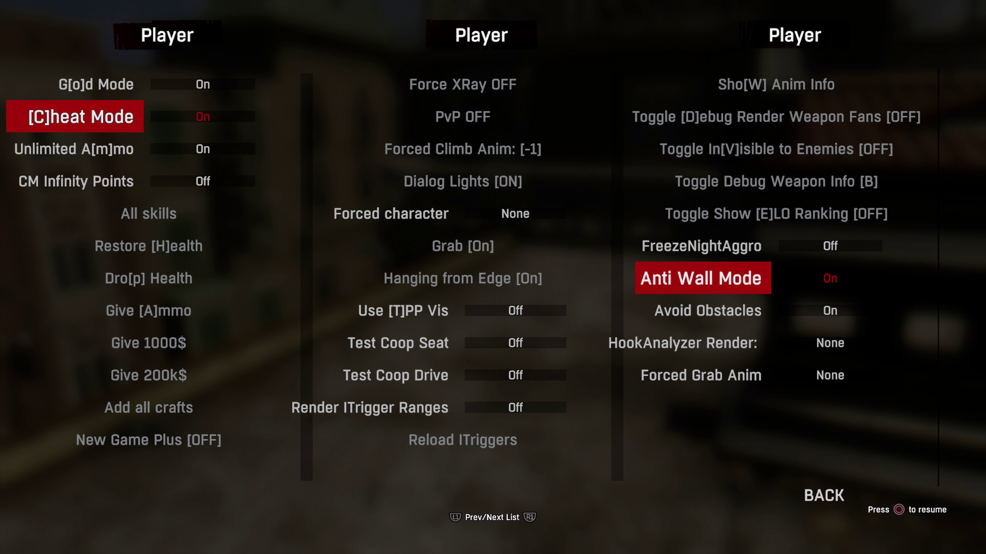
pyautogui.press('Down')
pyautogui.press('Down')
pyautogui.press('Down')
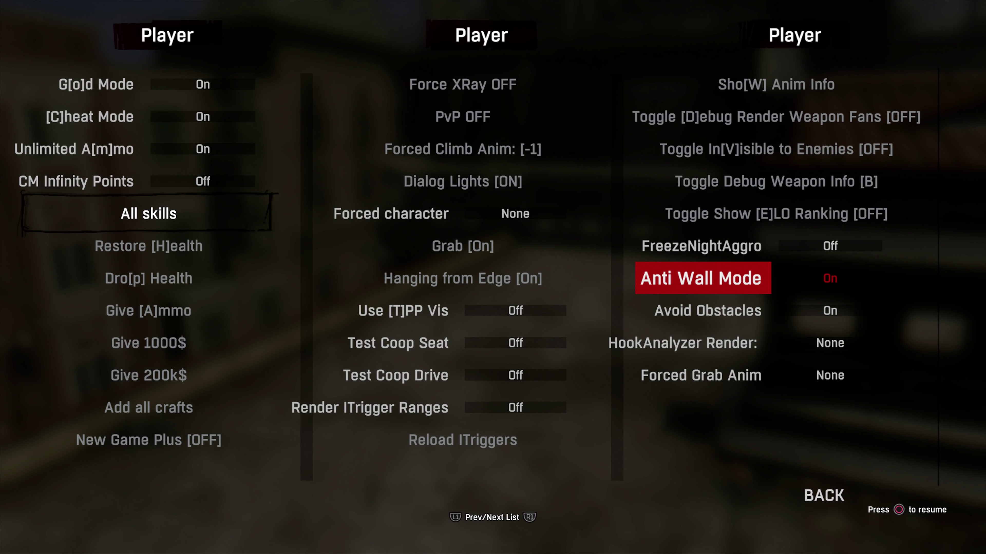
pyautogui.press('Up')
pyautogui.press('Up')
pyautogui.press('Up')
pyautogui.press('Up')
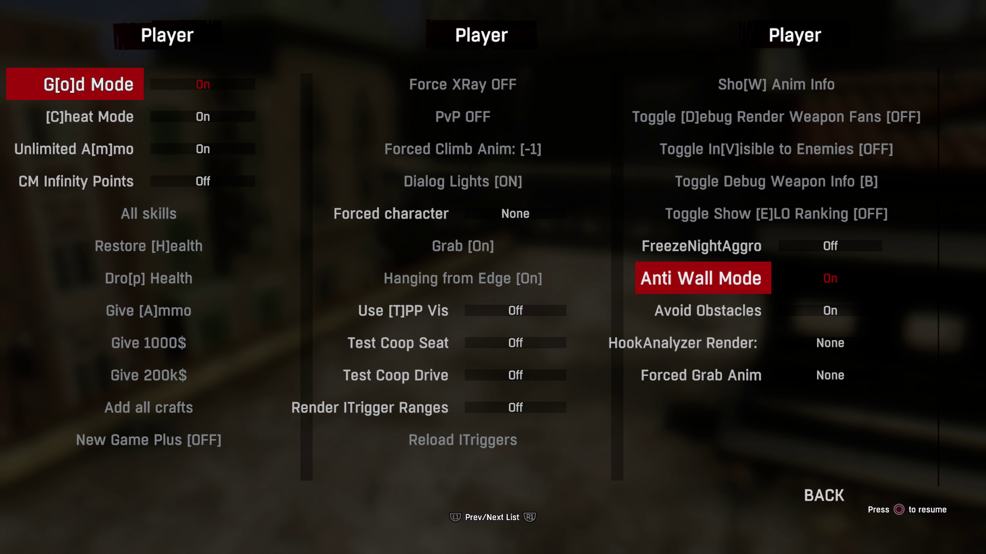
pyautogui.press('Down')
pyautogui.press('Down')
pyautogui.press('Down')
pyautogui.press('Up')
pyautogui.press('Up')
pyautogui.press('Up')
pyautogui.press('Down')
pyautogui.press('Down')
pyautogui.press('Down')
pyautogui.press('Down')
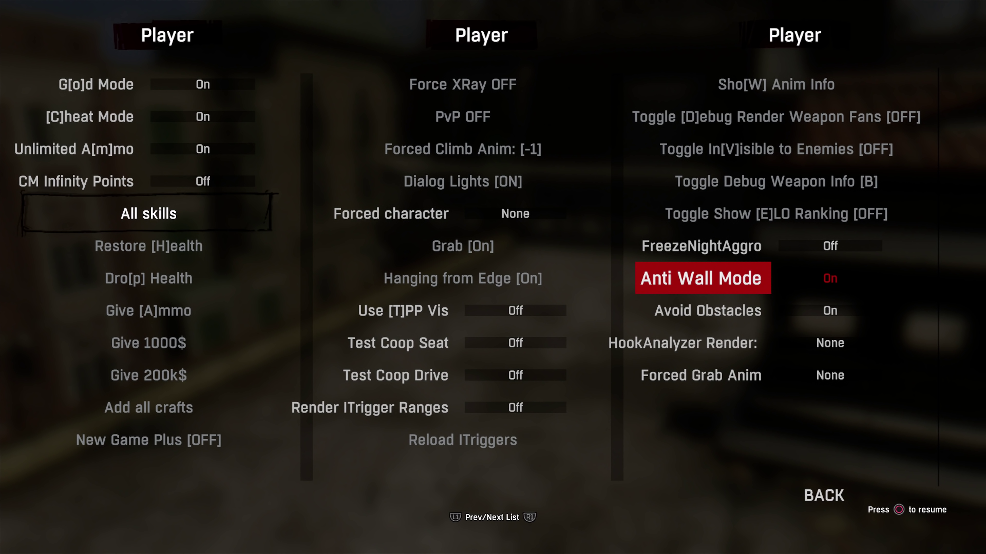
pyautogui.press('Down')
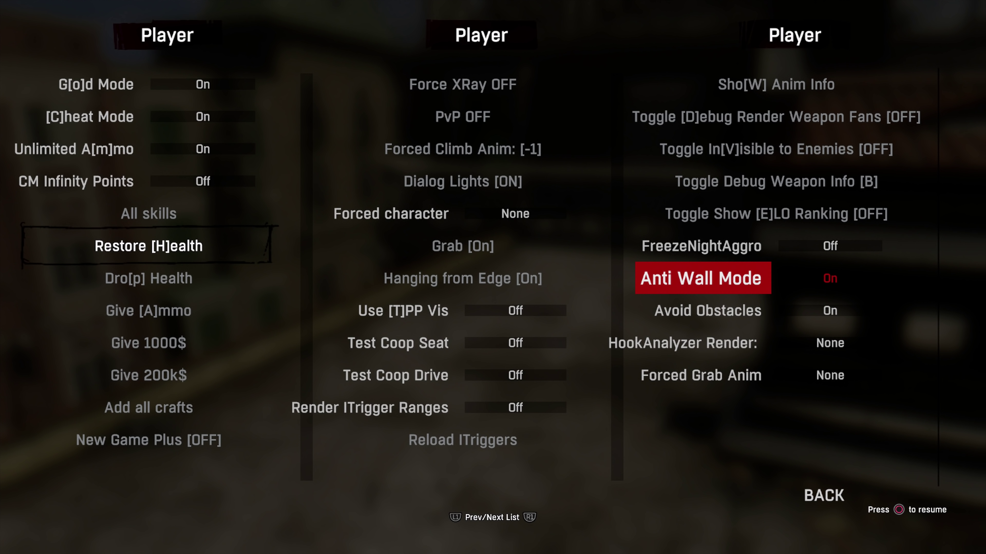
pyautogui.press('Down')
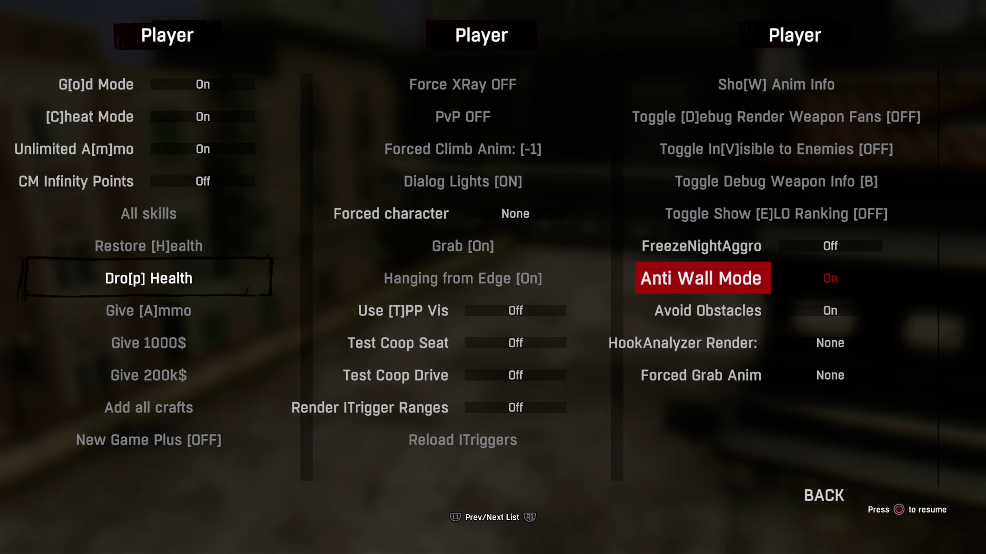
pyautogui.press('Down')
pyautogui.press('Down')
pyautogui.press('Down')
pyautogui.press('Down')
pyautogui.press('Down')
pyautogui.press('Up')
pyautogui.press('Up')
pyautogui.press('Up')
pyautogui.press('Up')
pyautogui.press('Up')
pyautogui.press('Up')
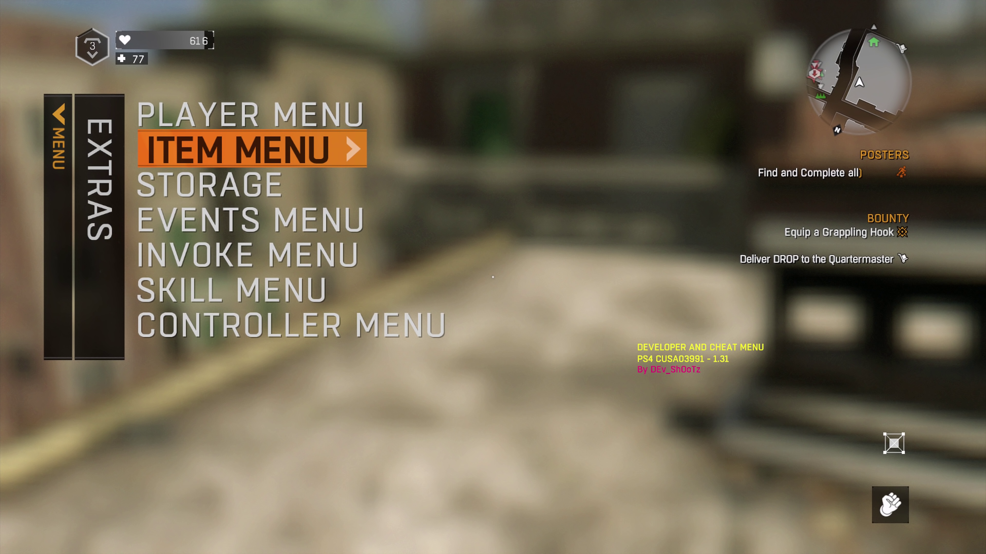
# Step: Leave the Player options, pause the game and open the Extras submenu
pyautogui.press('Escape')
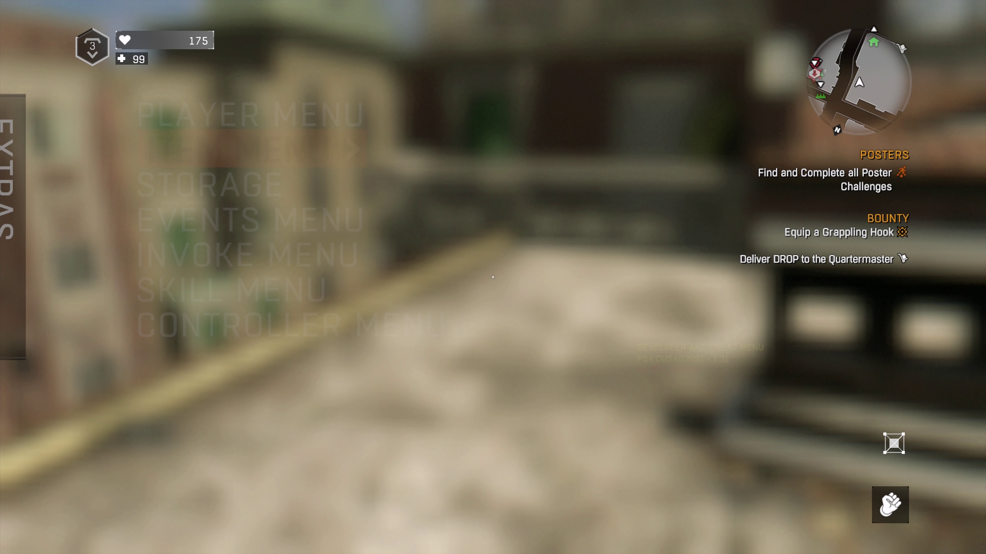
pyautogui.press('Down')
pyautogui.press('Down')
pyautogui.press('Down')
pyautogui.press('Down')
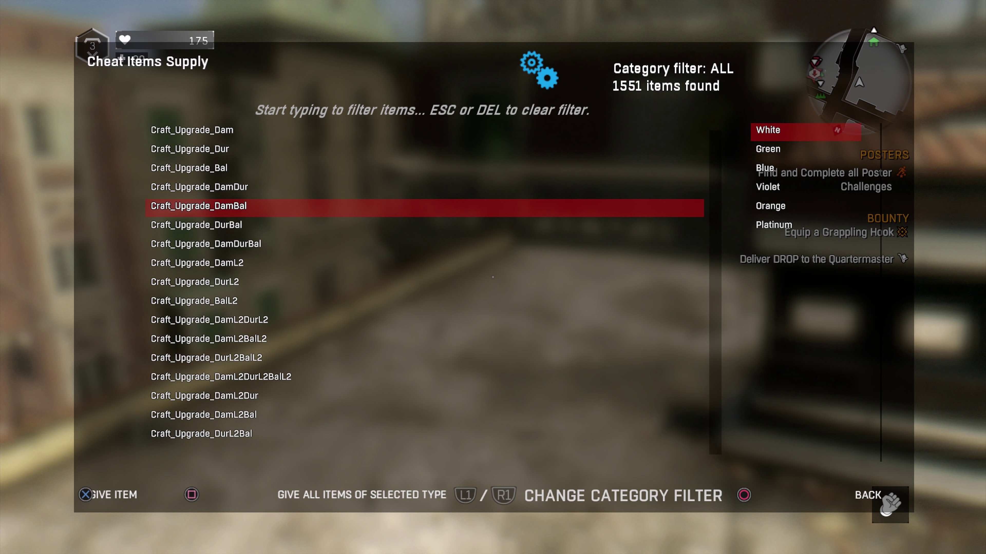
pyautogui.press('Down')
pyautogui.press('Down')
pyautogui.press('Down')
pyautogui.press('Down')
pyautogui.press('Down')
pyautogui.press('Down')
pyautogui.press('Down')
pyautogui.press('Down')
pyautogui.press('Down')
pyautogui.press('Down')
pyautogui.press('Down')
pyautogui.press('Down')
pyautogui.press('Down')
pyautogui.press('Down')
pyautogui.press('Down')
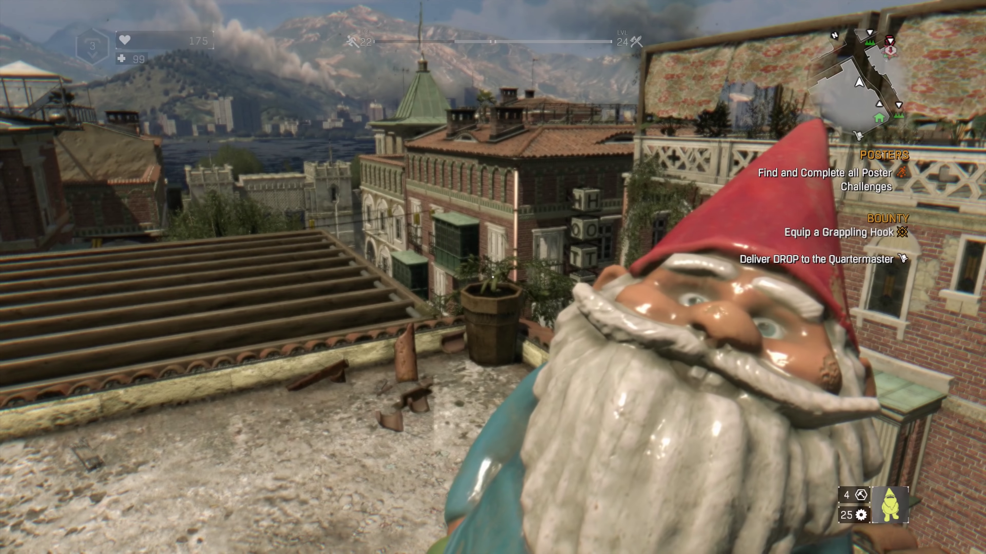
pyautogui.press('Escape')
pyautogui.press('Down')
# Step: Open the Events Menu debug screen from Extras
pyautogui.press('Down')
pyautogui.press('Up')
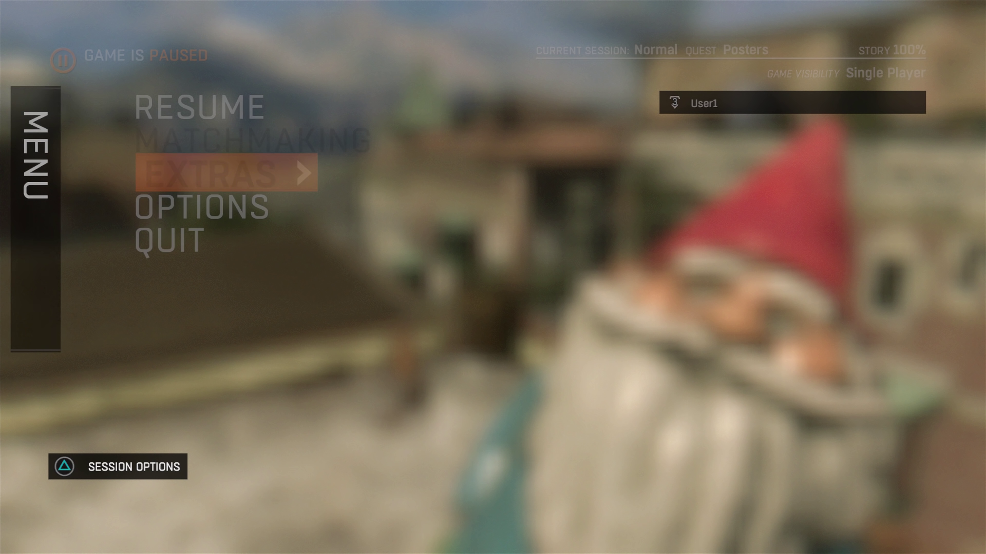
pyautogui.press('Return')
pyautogui.press('Down')
pyautogui.press('Down')
pyautogui.press('Down')
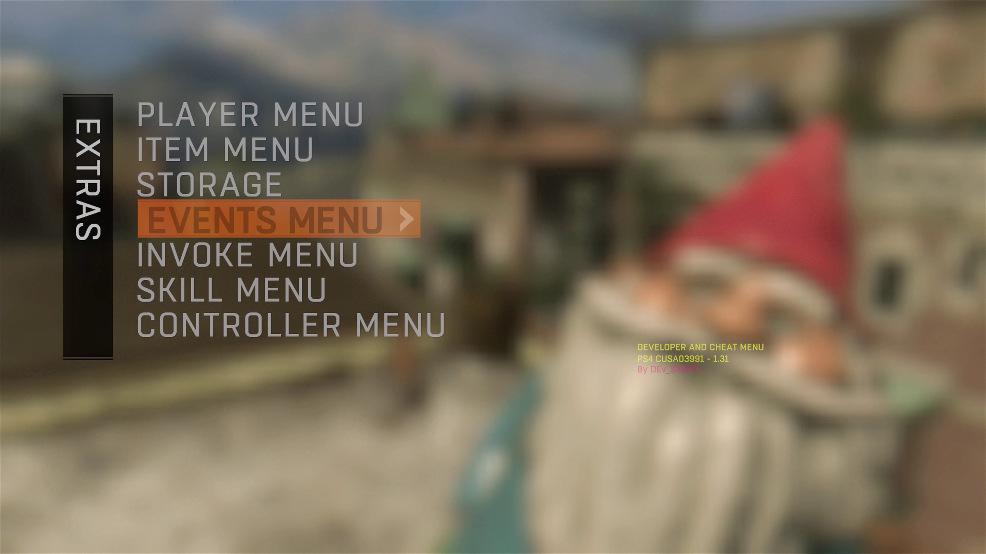
pyautogui.press('Up')
pyautogui.press('Down')
pyautogui.press('Return')
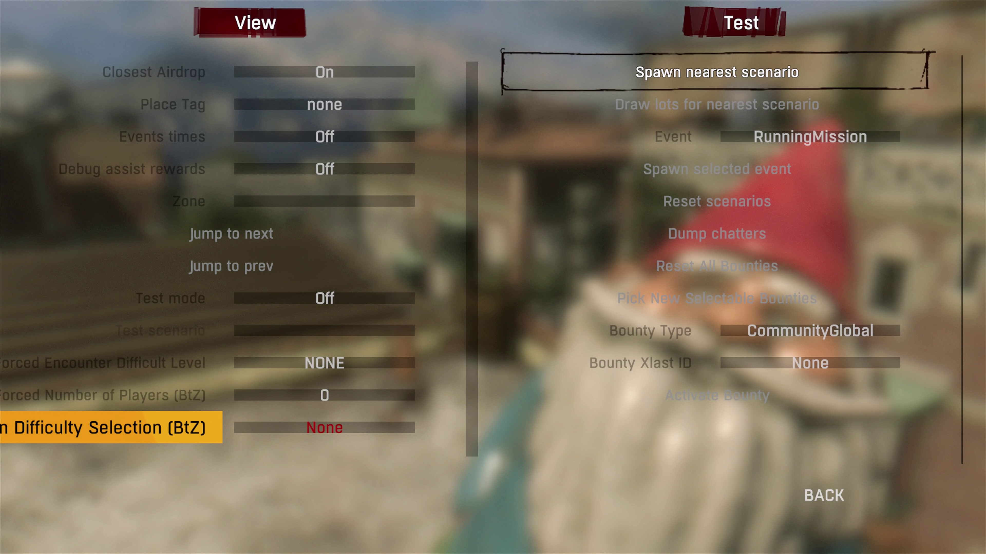
# Step: Scroll through the events View settings list, from the top down to Zone
pyautogui.press('Up')
pyautogui.press('Up')
pyautogui.press('Up')
pyautogui.press('Up')
pyautogui.press('Up')
pyautogui.press('Up')
pyautogui.press('Up')
pyautogui.press('Up')
pyautogui.press('Up')
pyautogui.press('Up')
pyautogui.press('Up')
pyautogui.press('Up')
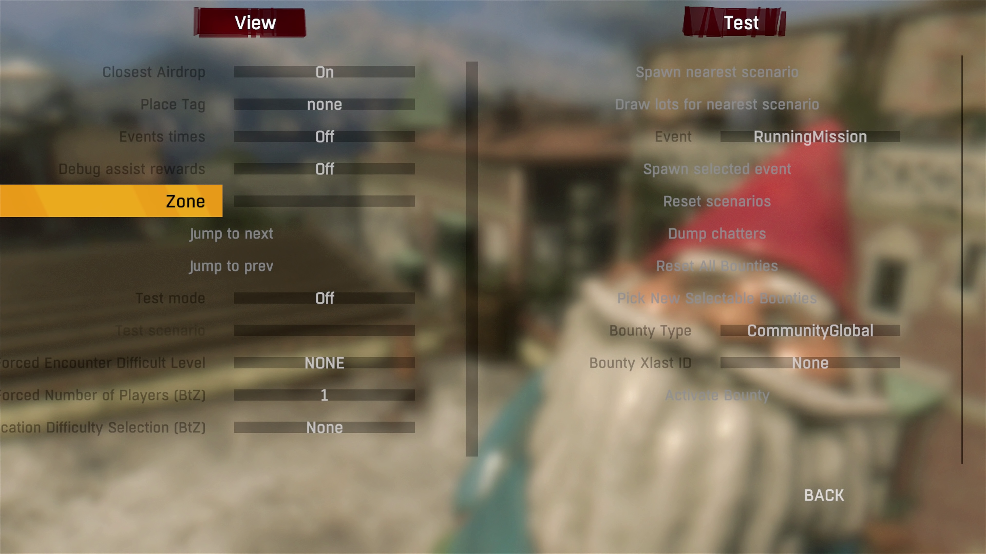
pyautogui.press('Up')
pyautogui.press('Up')
pyautogui.press('Up')
pyautogui.press('Up')
pyautogui.press('Up')
pyautogui.press('Up')
pyautogui.press('Up')
pyautogui.press('Up')
pyautogui.press('Up')
pyautogui.press('Up')
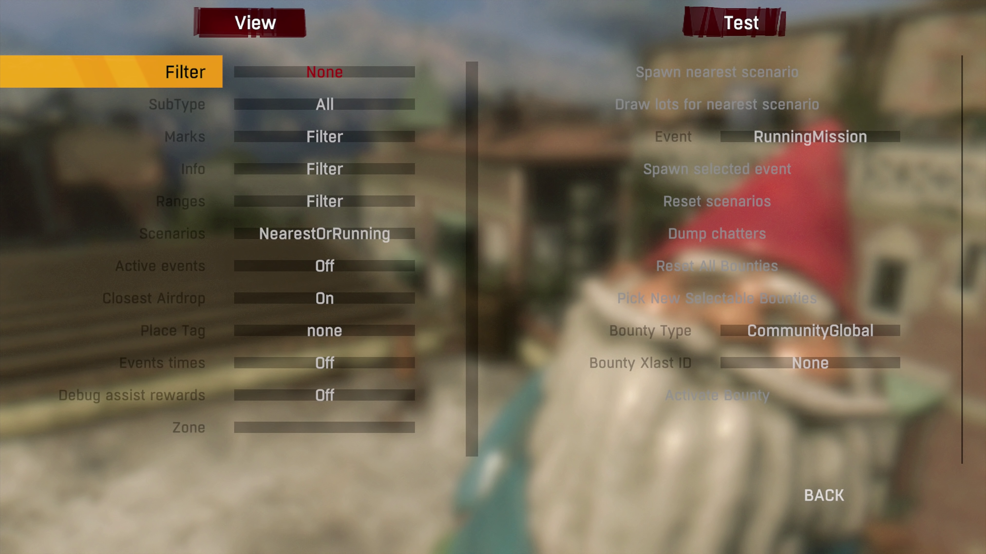
pyautogui.press('Up')
pyautogui.press('Up')
pyautogui.press('Up')
pyautogui.press('Up')
pyautogui.press('Up')
pyautogui.press('Up')
pyautogui.press('Up')
pyautogui.press('Up')
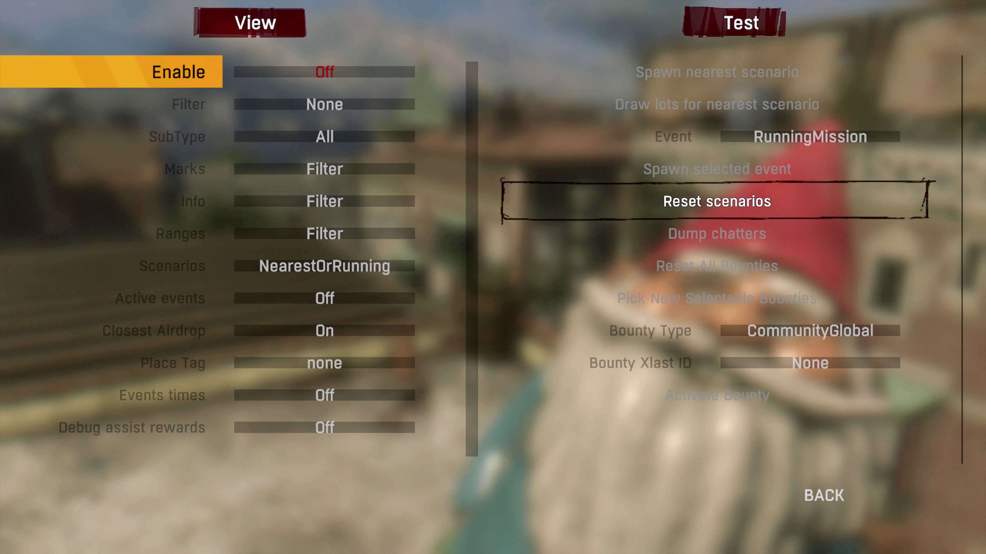
pyautogui.press('Down')
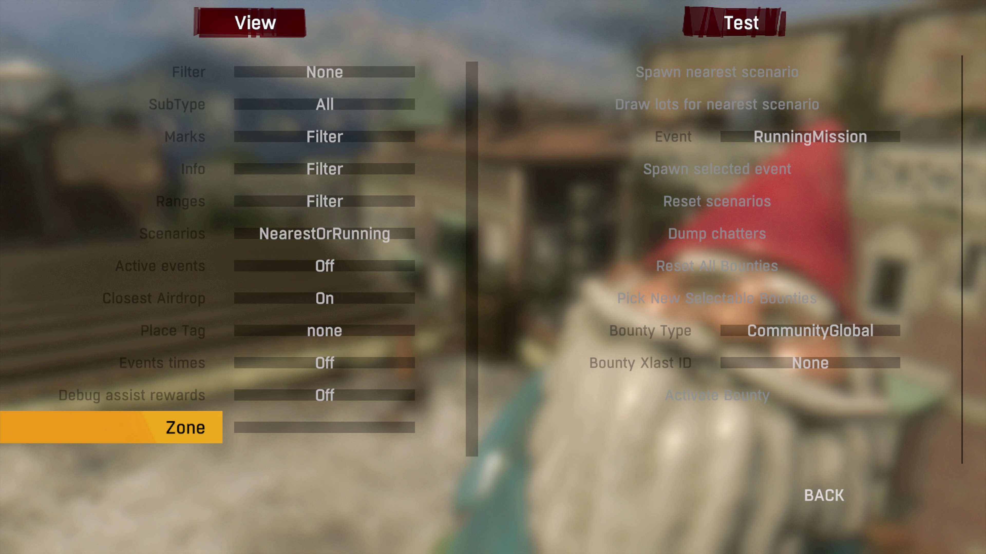
pyautogui.press('Up')
pyautogui.press('Up')
pyautogui.press('Up')
pyautogui.press('Up')
pyautogui.press('Up')
pyautogui.press('Up')
pyautogui.press('Up')
pyautogui.press('Up')
pyautogui.press('Up')
pyautogui.press('Up')
pyautogui.press('Up')
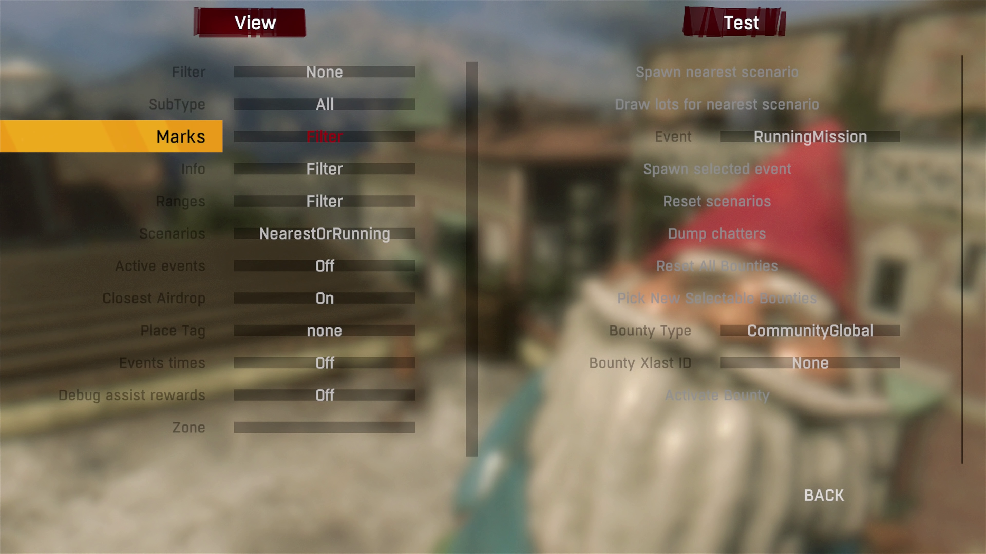
pyautogui.press('Down')
pyautogui.press('Down')
pyautogui.press('Down')
pyautogui.press('Down')
pyautogui.press('Down')
pyautogui.press('Down')
pyautogui.press('Down')
pyautogui.press('Down')
pyautogui.press('Down')
pyautogui.press('Down')
pyautogui.press('Down')
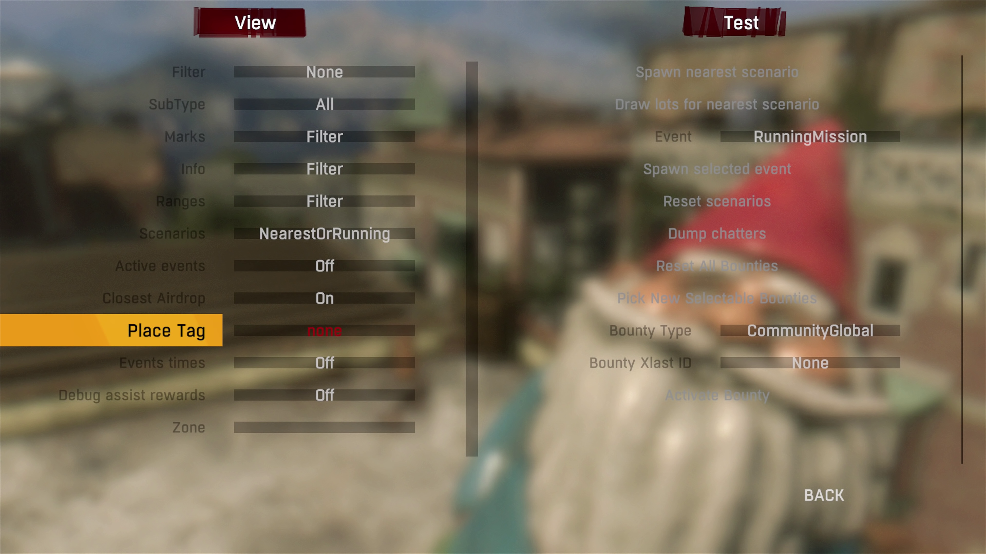
pyautogui.press('Up')
pyautogui.press('Up')
pyautogui.press('Up')
# Step: Open the Invoke Menu quest list and scroll past Three Moons Restaurant toward Find the Embers
pyautogui.press('Escape')
pyautogui.press('Down')
pyautogui.press('Return')
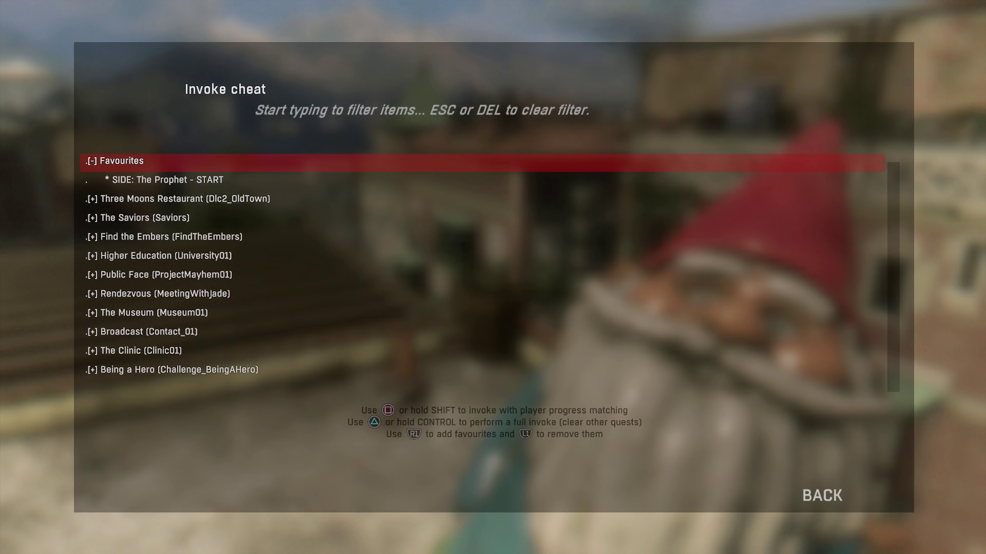
pyautogui.press('Down')
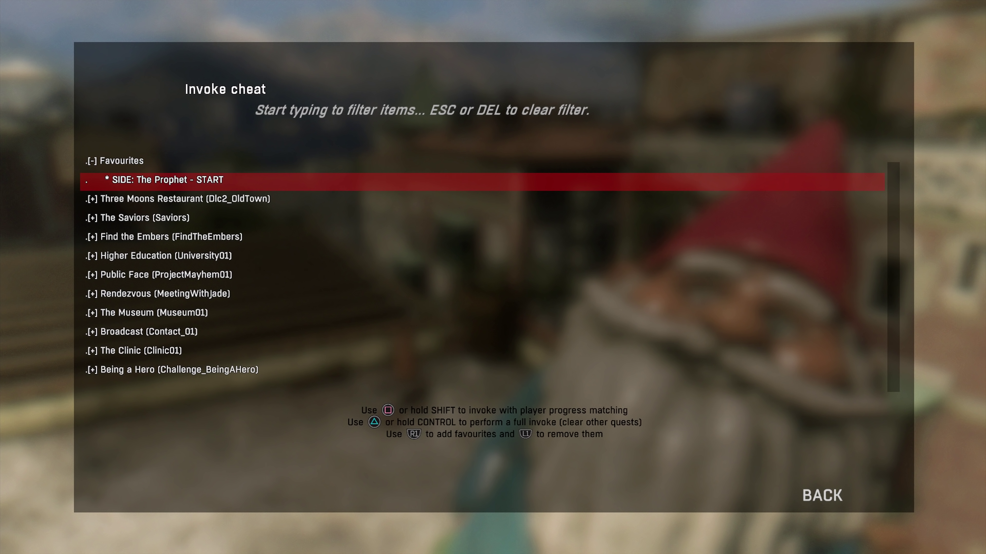
pyautogui.press('Down')
pyautogui.press('Down')
pyautogui.press('Up')
pyautogui.press('Up')
pyautogui.press('Up')
pyautogui.press('Down')
pyautogui.press('Down')
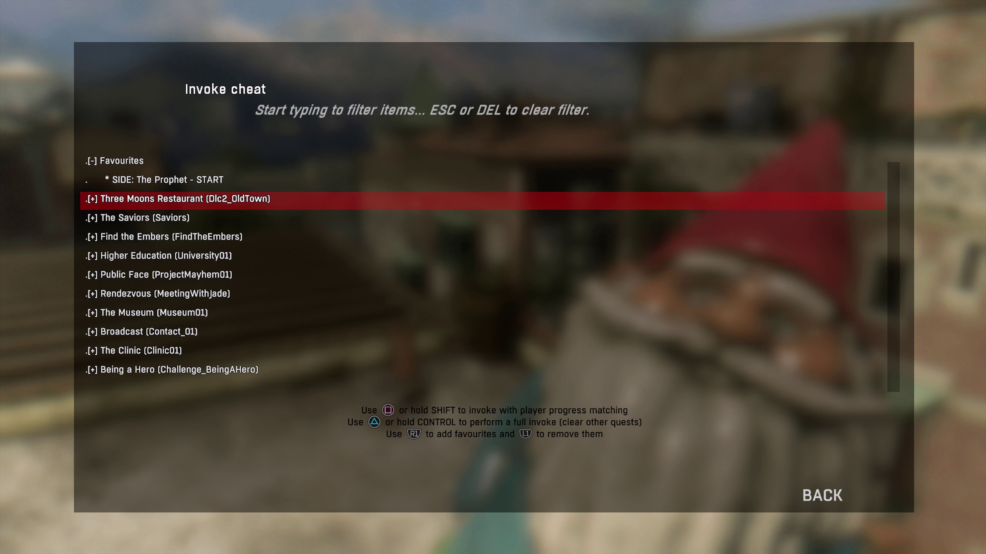
pyautogui.press('Down')
pyautogui.press('Down')
pyautogui.press('Down')
pyautogui.press('Up')
pyautogui.press('Down')
pyautogui.press('Down')
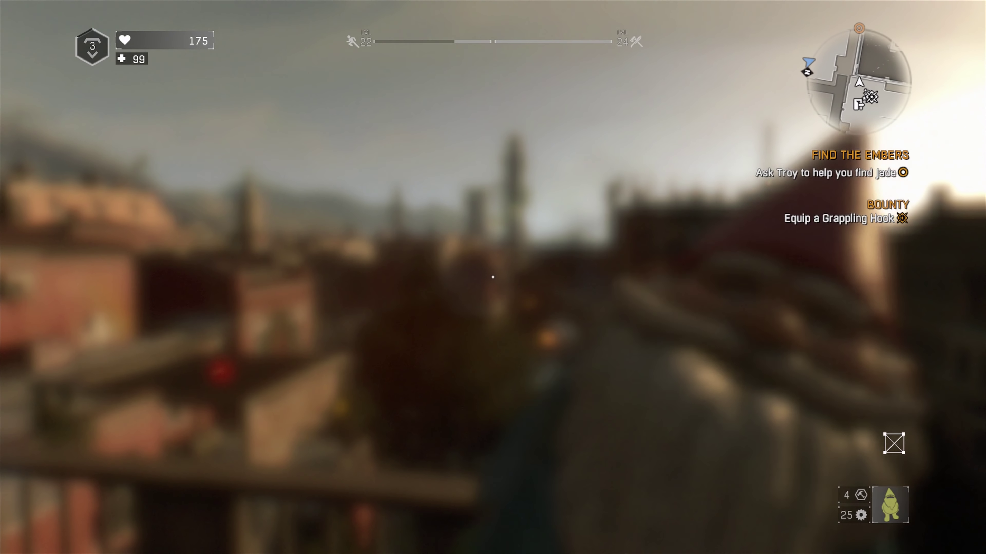
# Step: Pause the game and open Extras > Skill Menu
pyautogui.press('Escape')
pyautogui.press('Down')
pyautogui.press('Down')
pyautogui.press('Down')
pyautogui.press('Return')
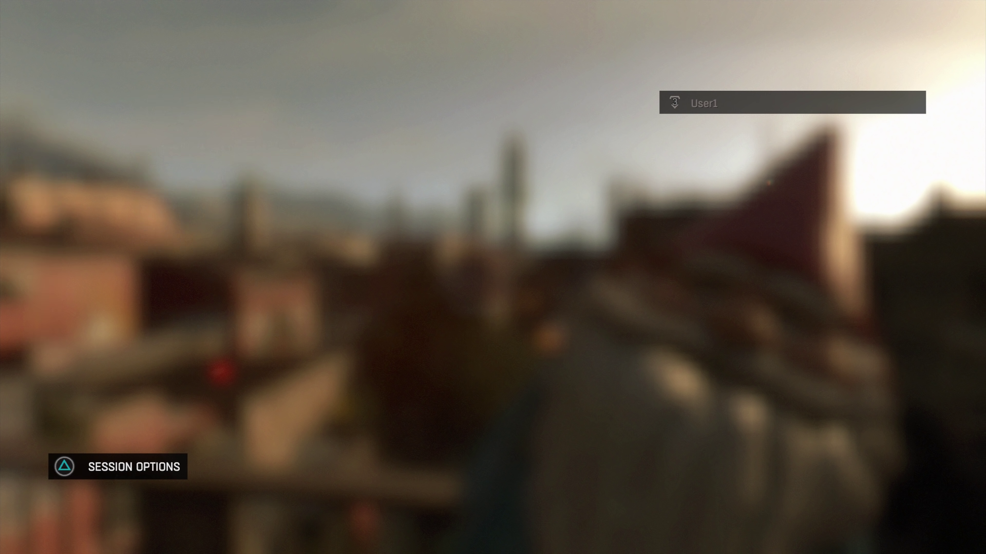
pyautogui.press('Down')
pyautogui.press('Down')
pyautogui.press('Down')
pyautogui.press('Down')
pyautogui.press('Down')
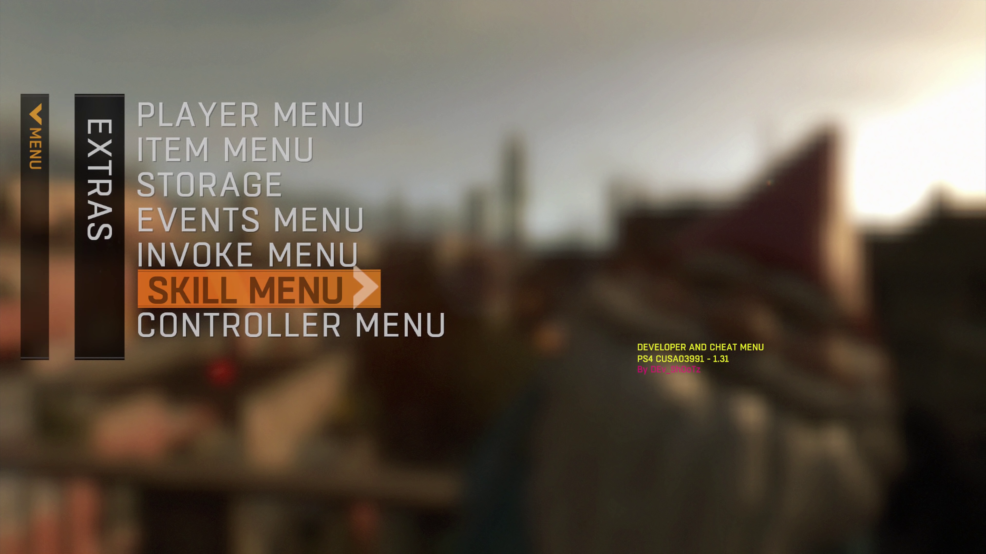
pyautogui.press('Return')
# Step: Run Level Up and Level Up 50 to reach general level 52, then resume play
pyautogui.press('Down')
pyautogui.press('Down')
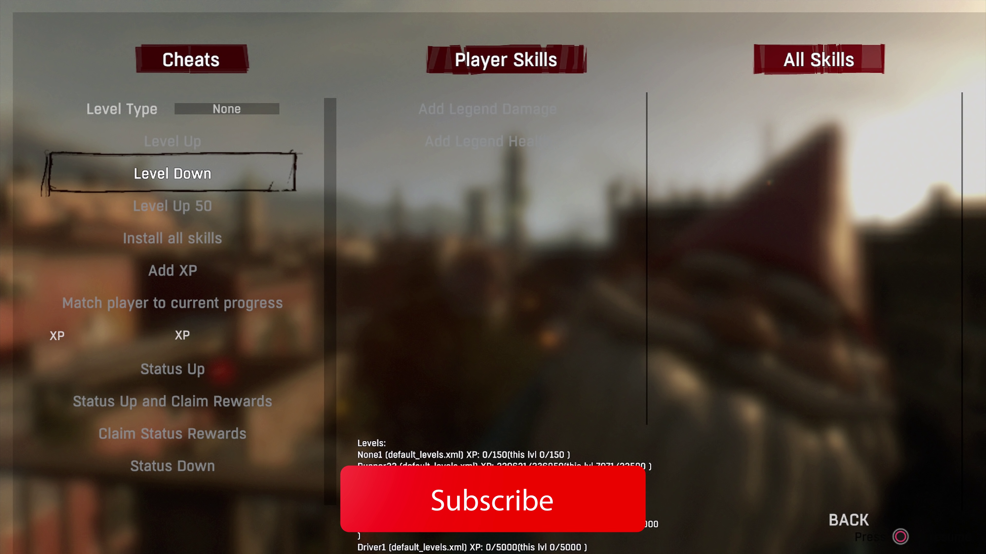
pyautogui.press('Up')
pyautogui.press('Return')
pyautogui.press('Down')
pyautogui.press('Down')
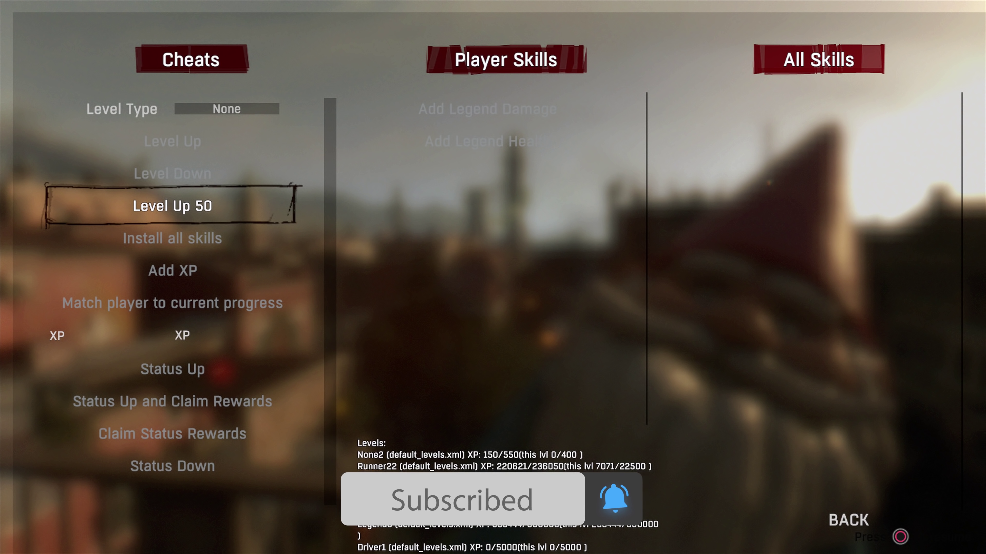
pyautogui.press('Return')
pyautogui.press('Down')
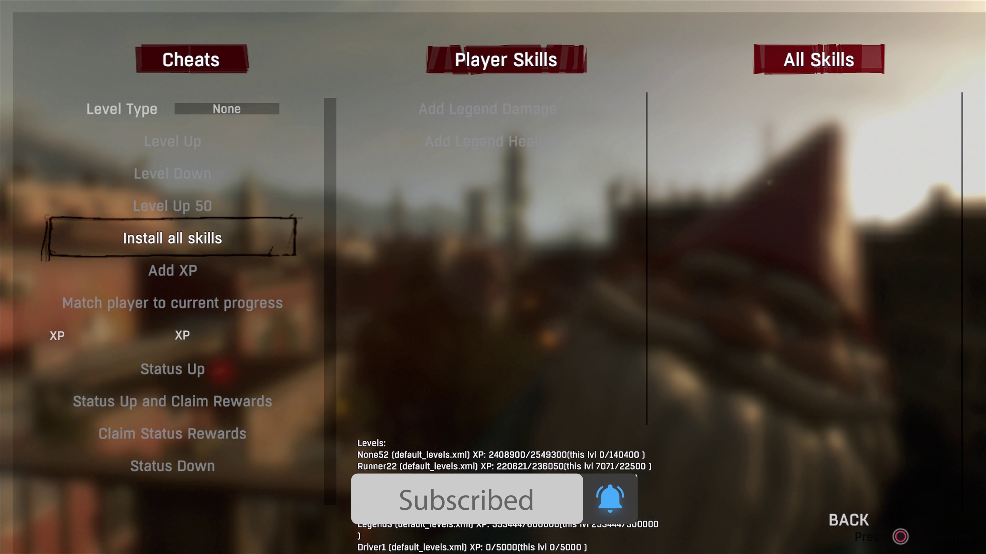
pyautogui.press('Down')
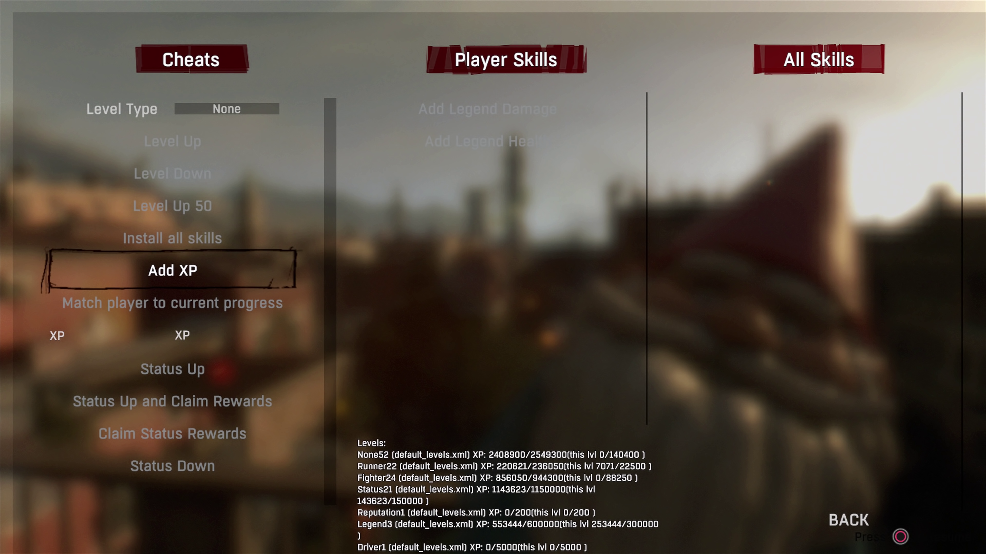
pyautogui.press('Down')
pyautogui.press('Down')
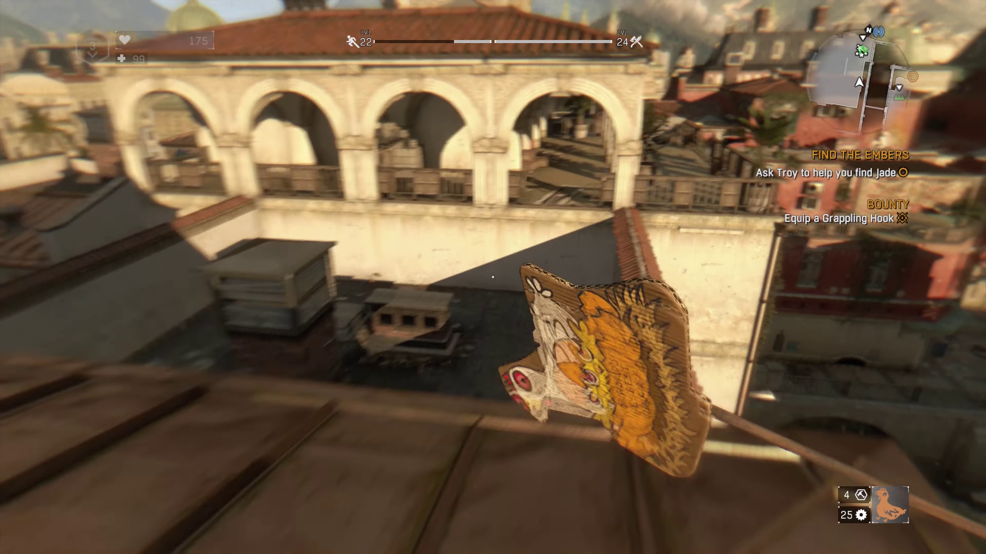
pyautogui.press('1')
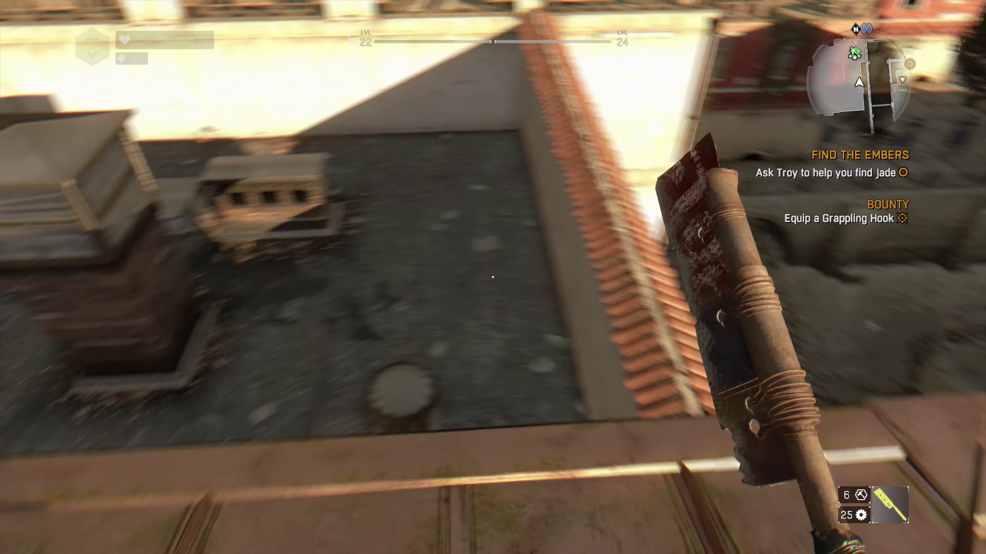
# Step: Run across the tiled roof onto the sunlit terrace safe zone and leap toward the red building
pyautogui.press('w')
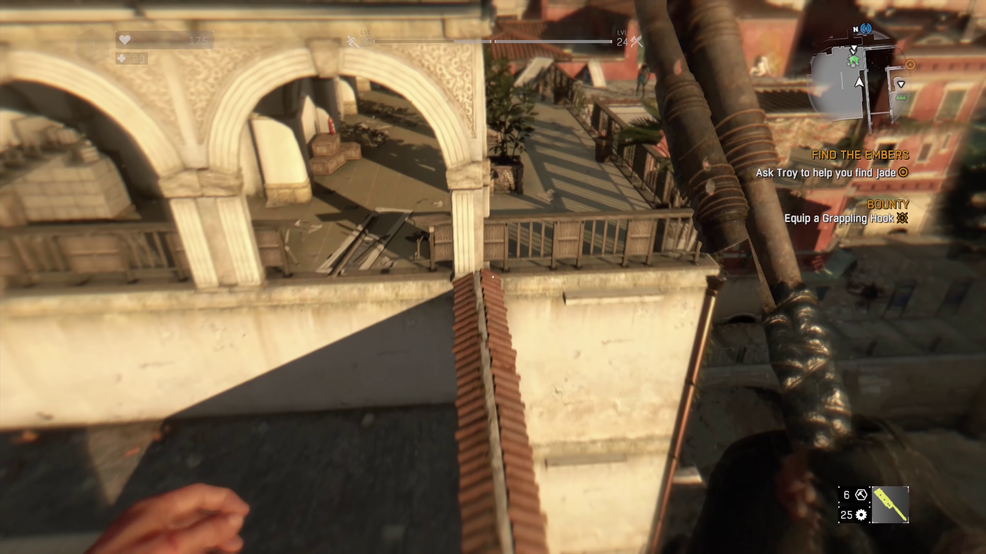
pyautogui.press('w')
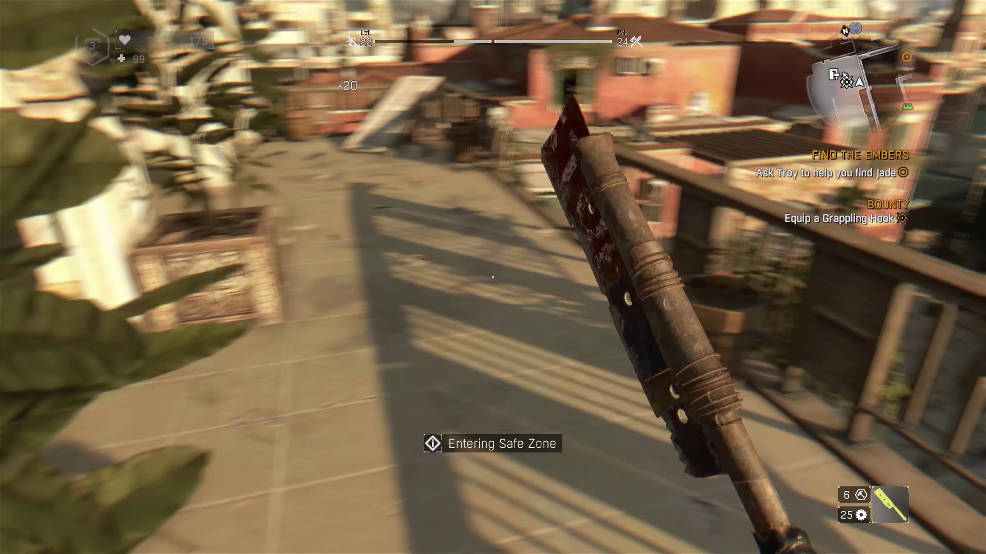
pyautogui.press('space')
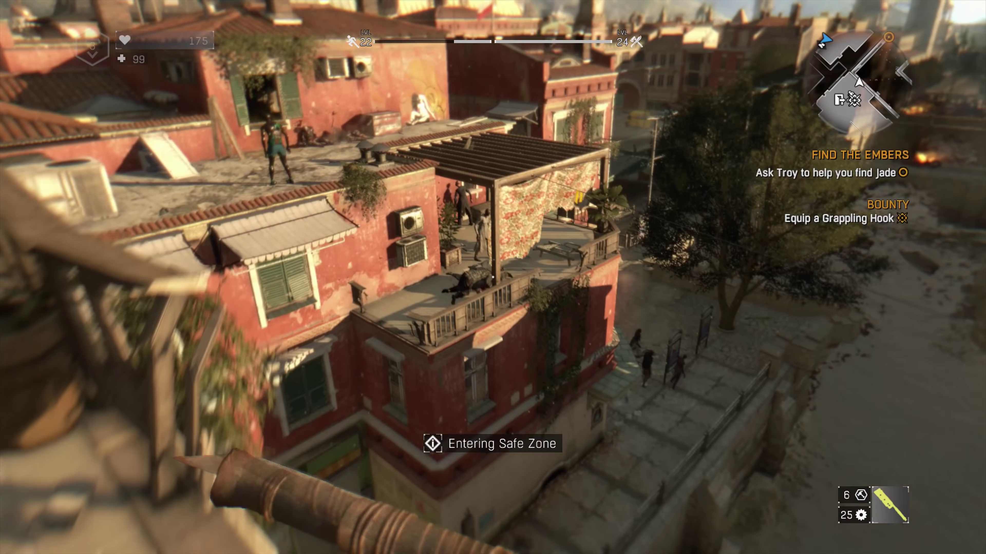